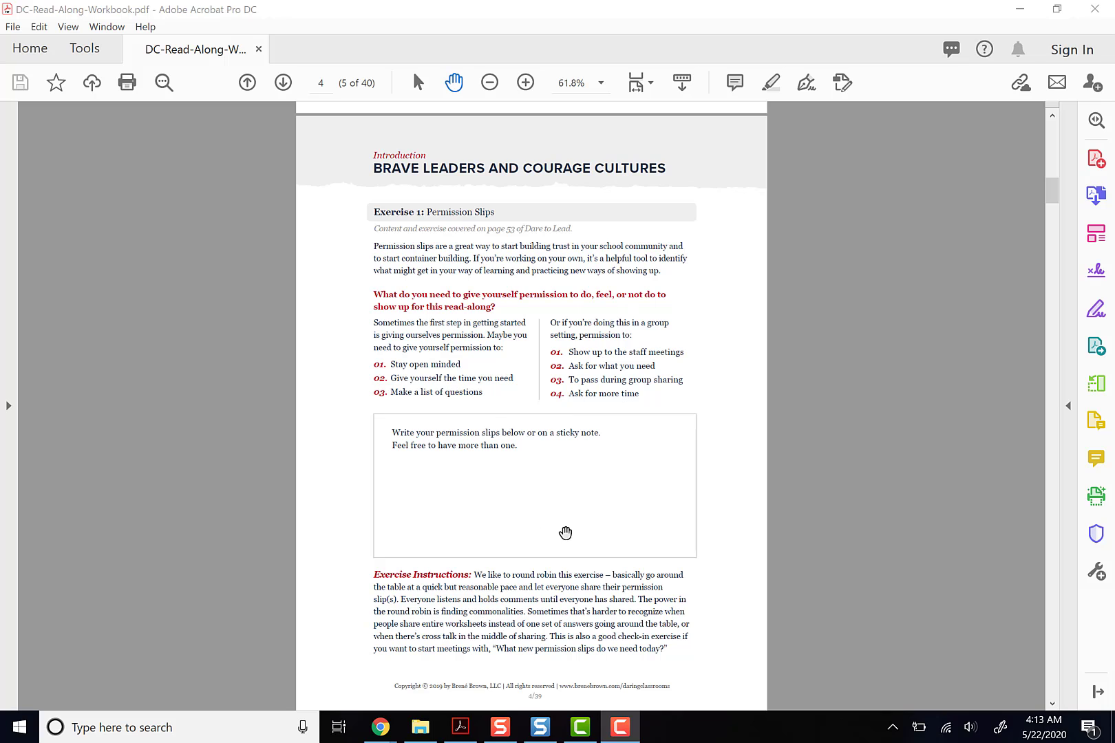
scroll(565, 530, "down", 1)
scroll(565, 532, "down", 10)
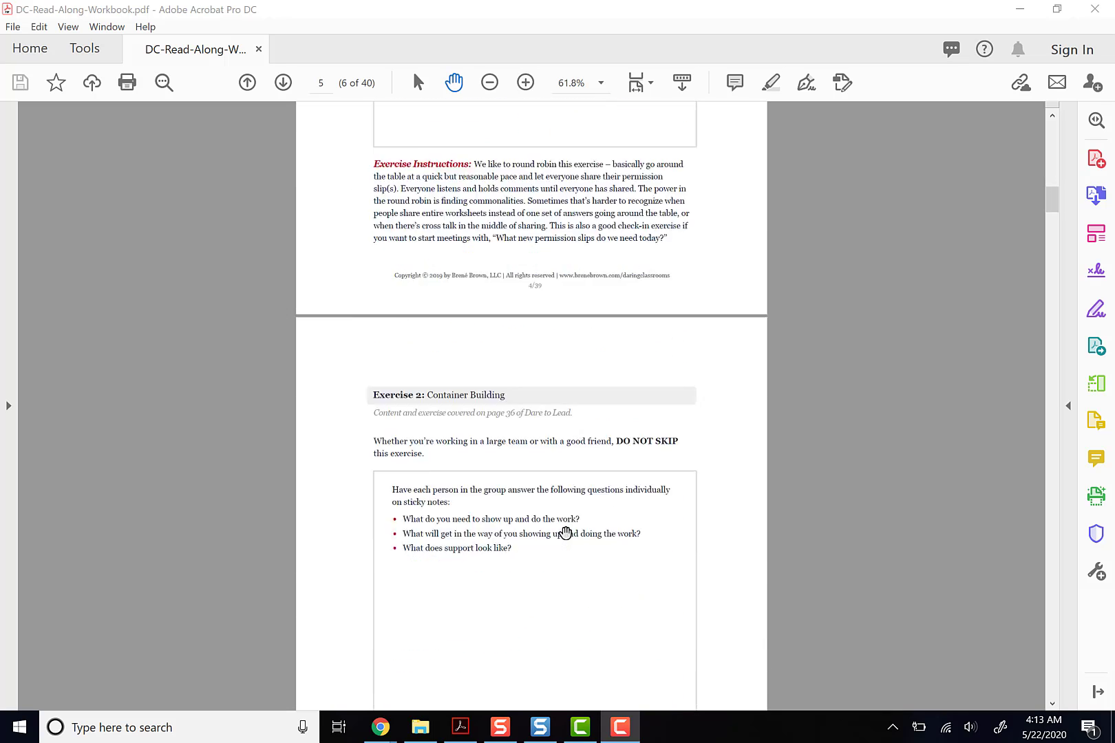
scroll(508, 491, "up", 8)
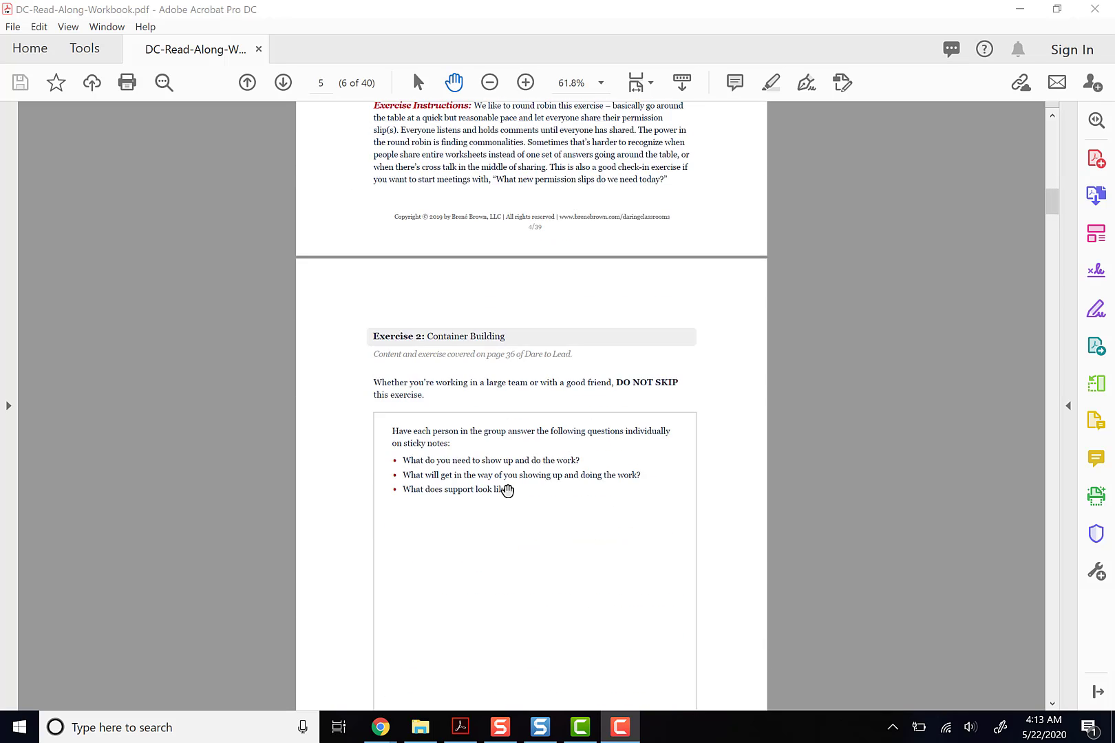
scroll(508, 490, "up", 3)
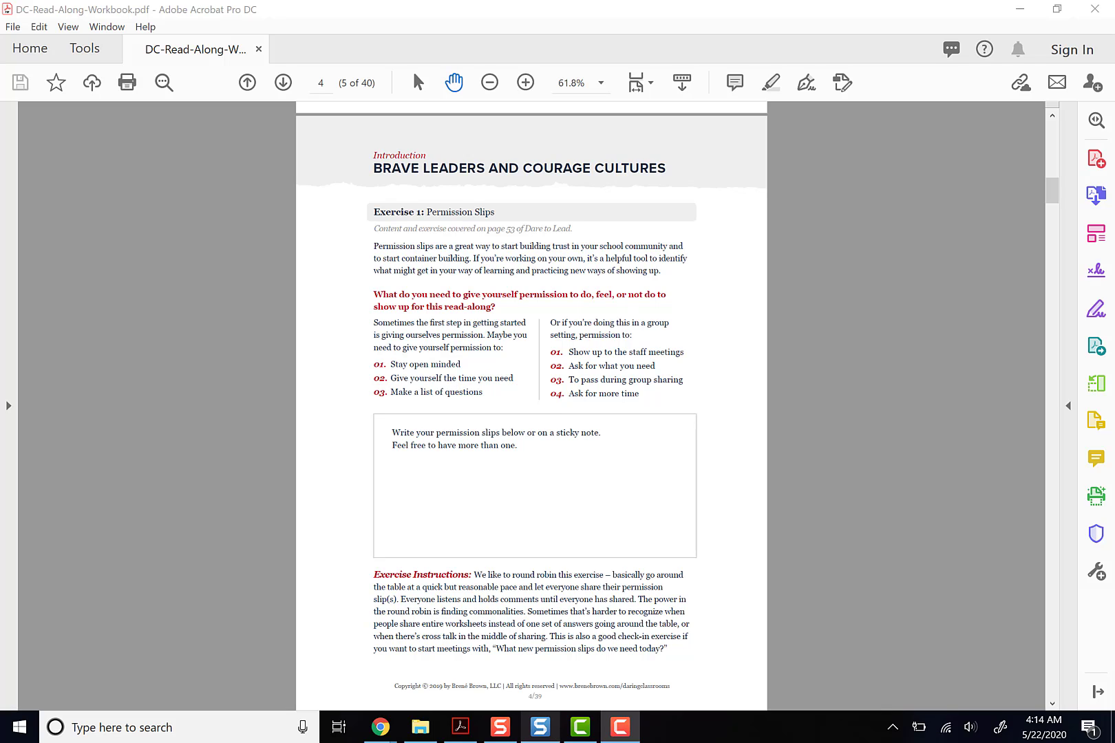
Switch to Snagit and take an image capture of the workbook viewing area showing the Exercise 1: Permission Slips page
left_click(505, 729)
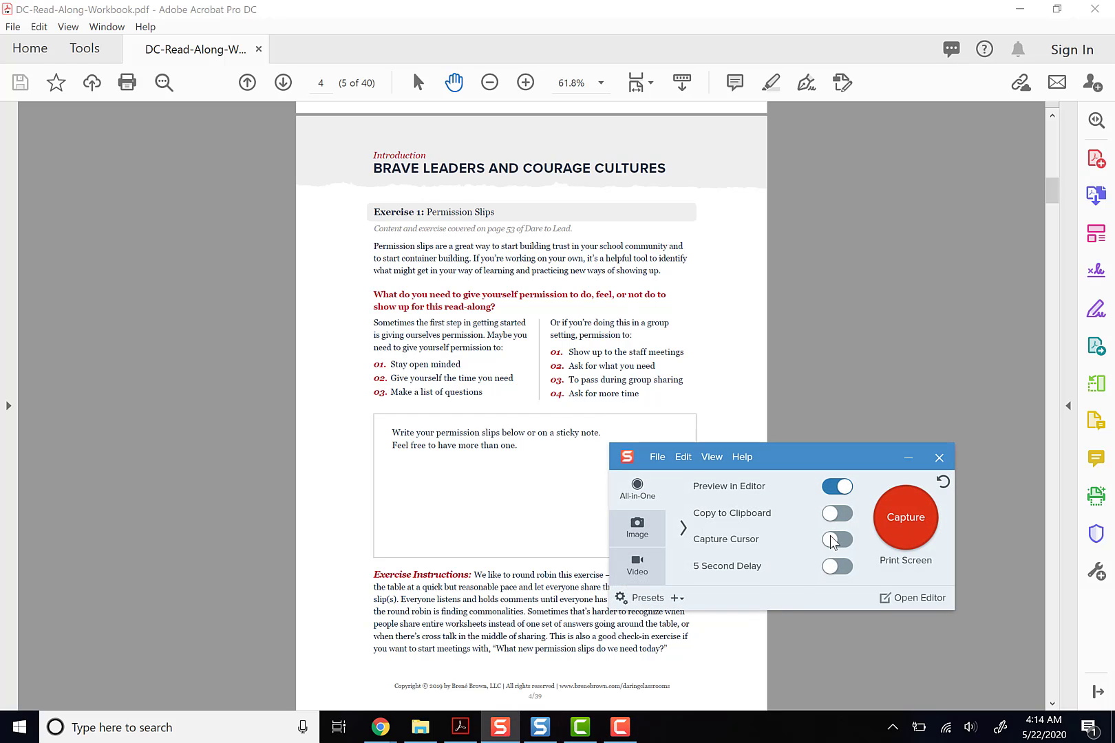
left_click(906, 518)
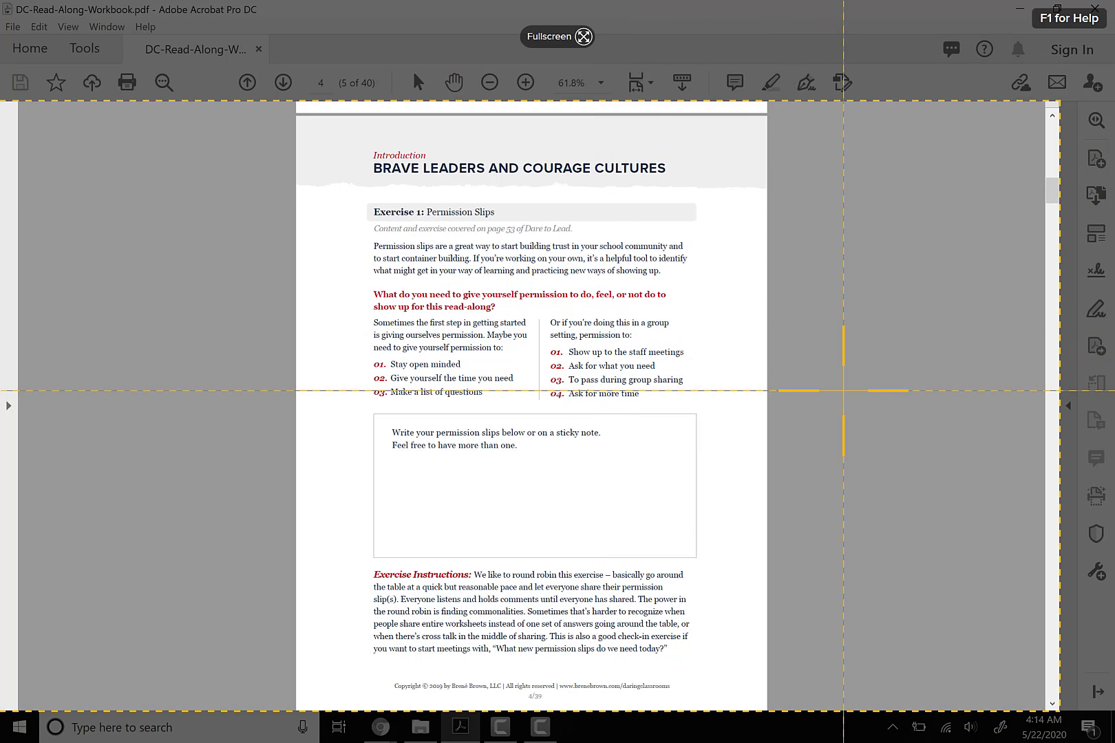
left_click(850, 391)
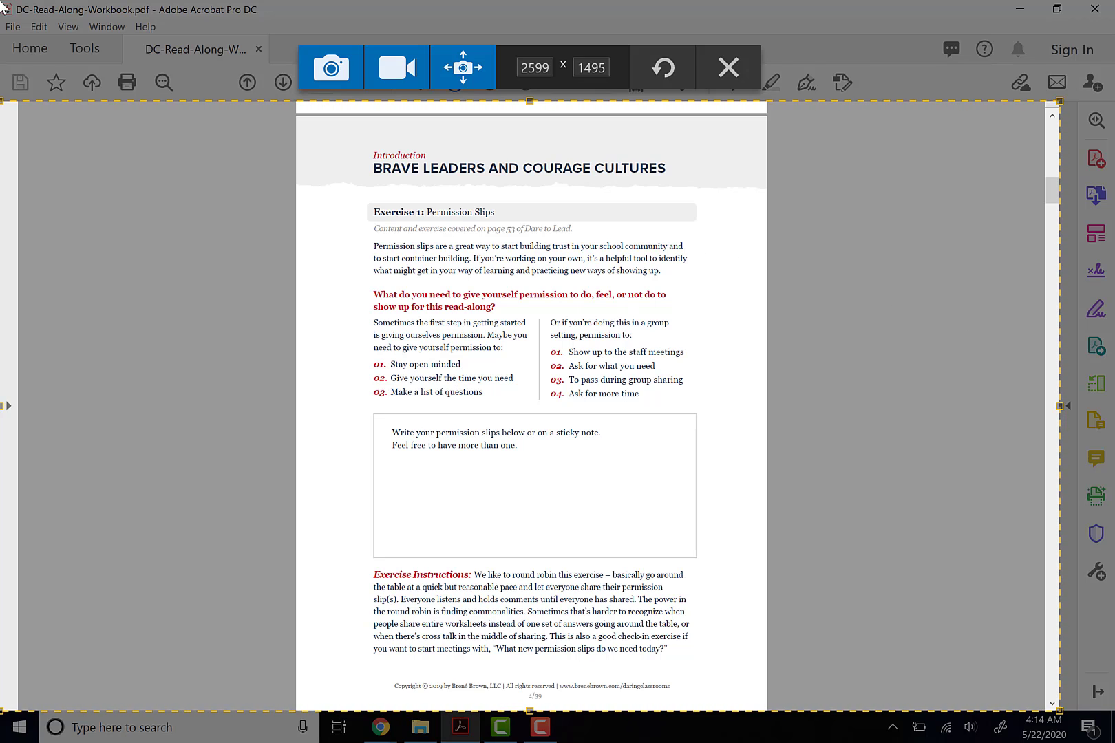
left_click(338, 67)
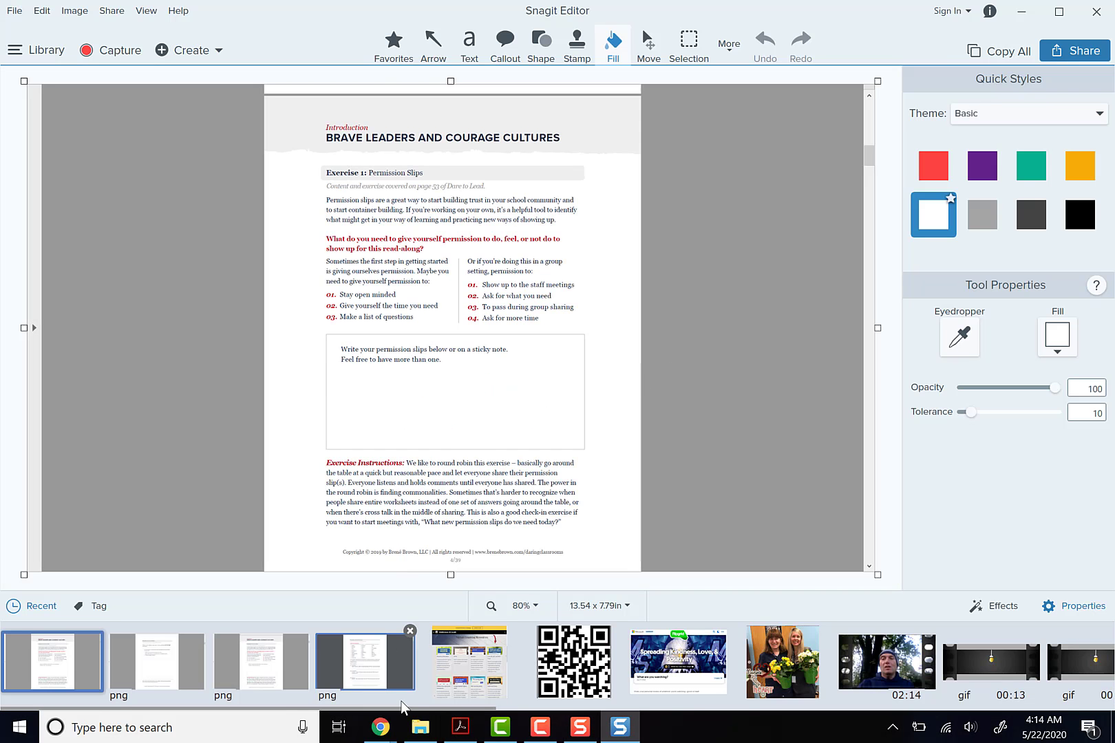
Return to the workbook PDF in Acrobat and capture the Exercise 2: Container Building page as an image with Snagit
left_click(461, 728)
scroll(601, 479, "down", 10)
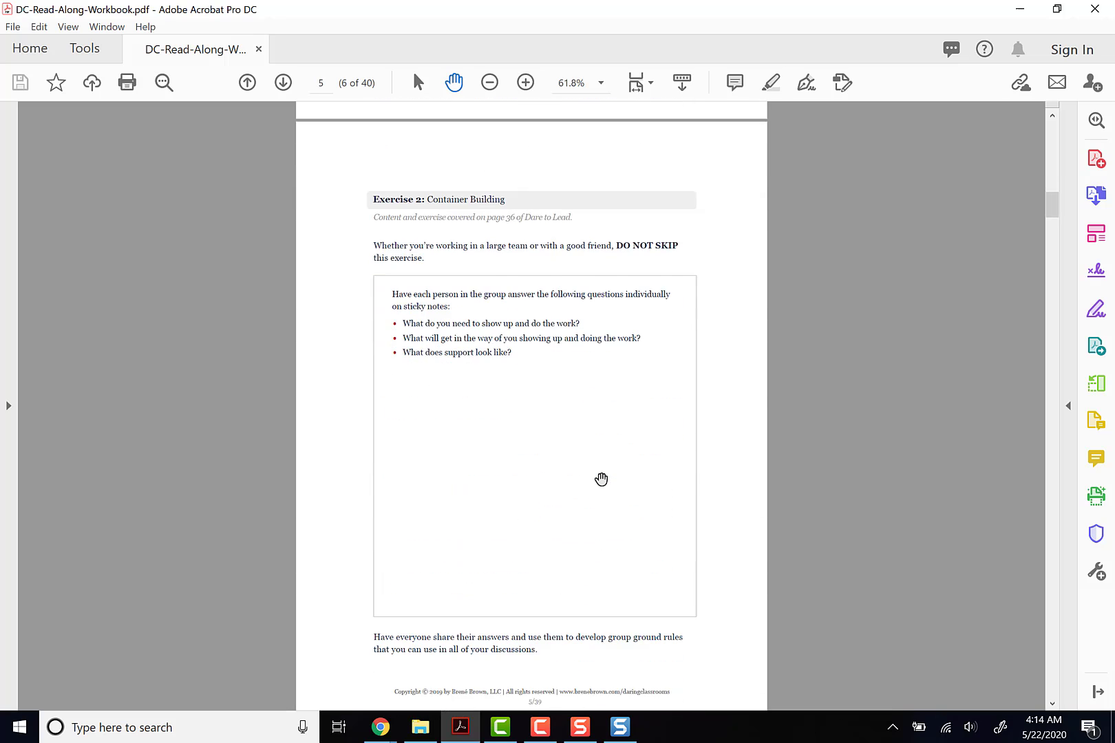
scroll(601, 480, "down", 1)
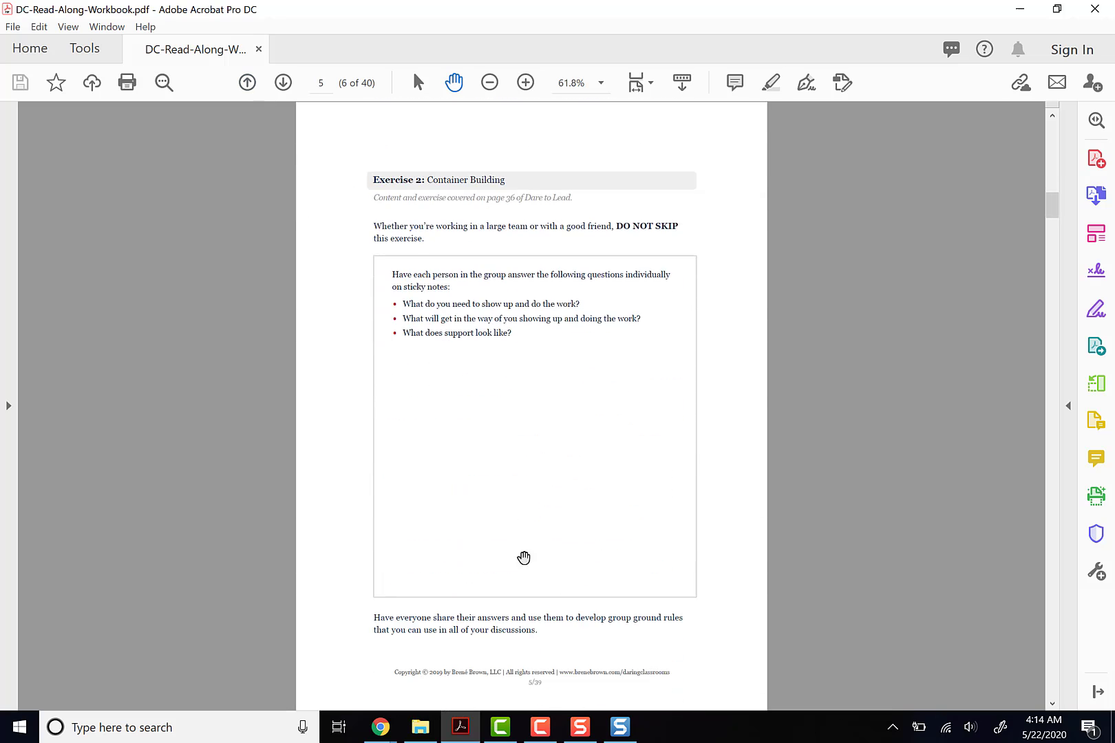
left_click(588, 735)
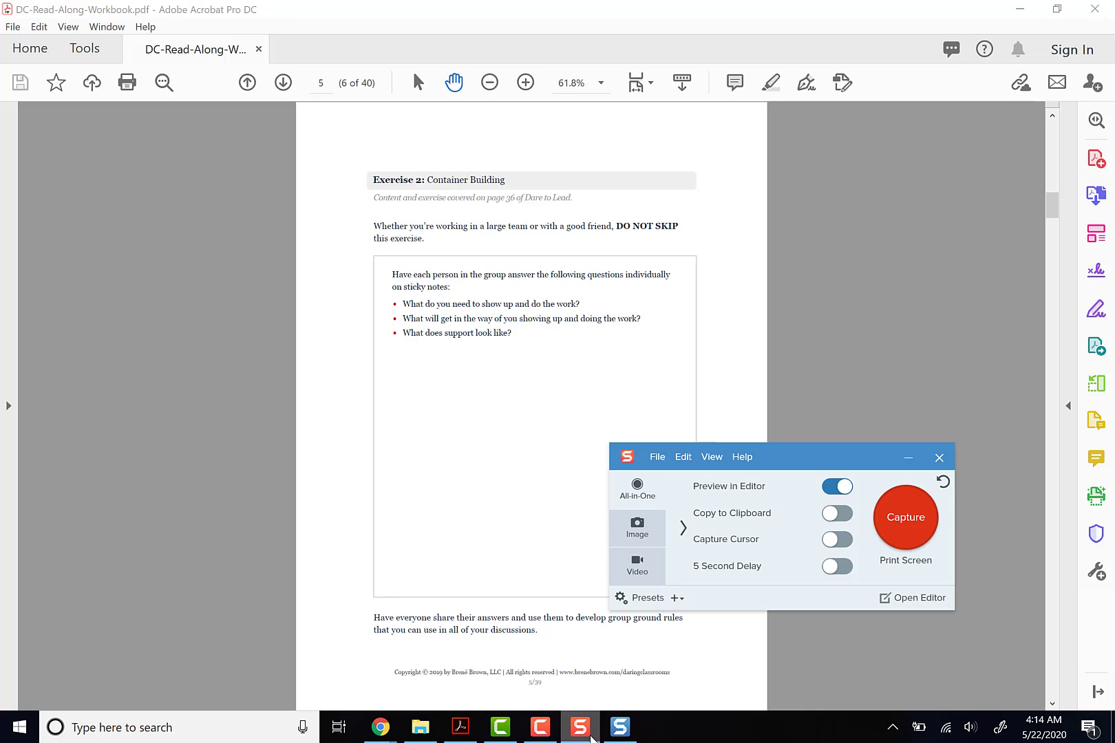
left_click(923, 522)
left_click(754, 380)
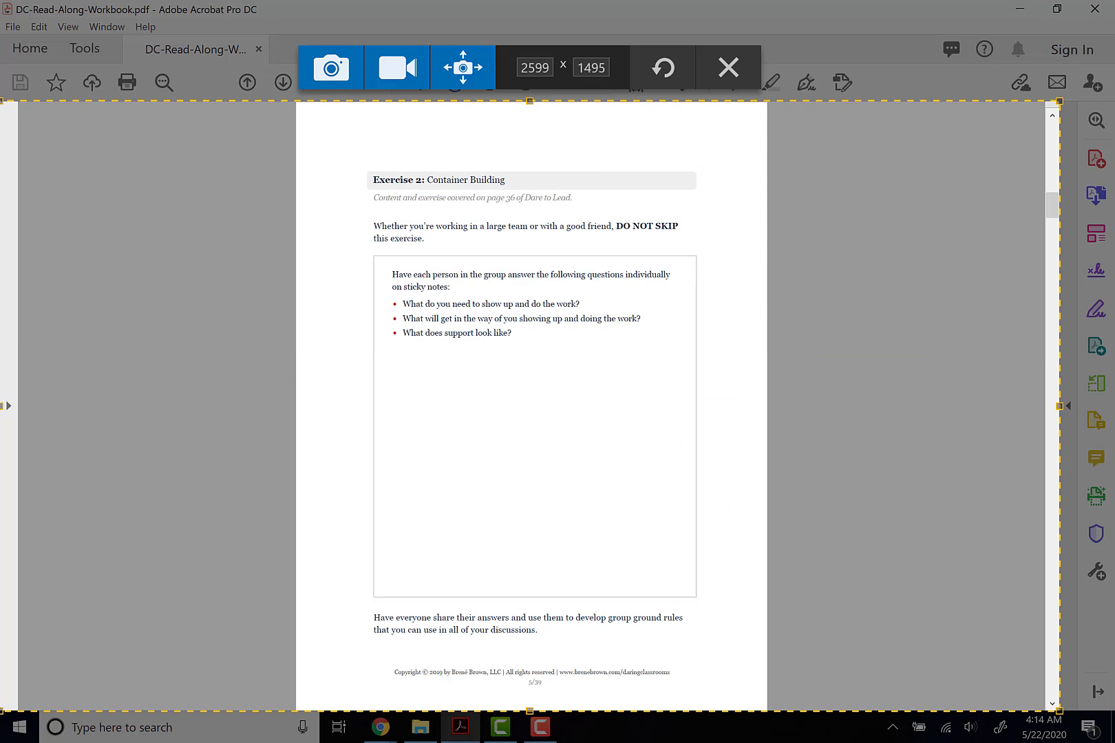
left_click(331, 68)
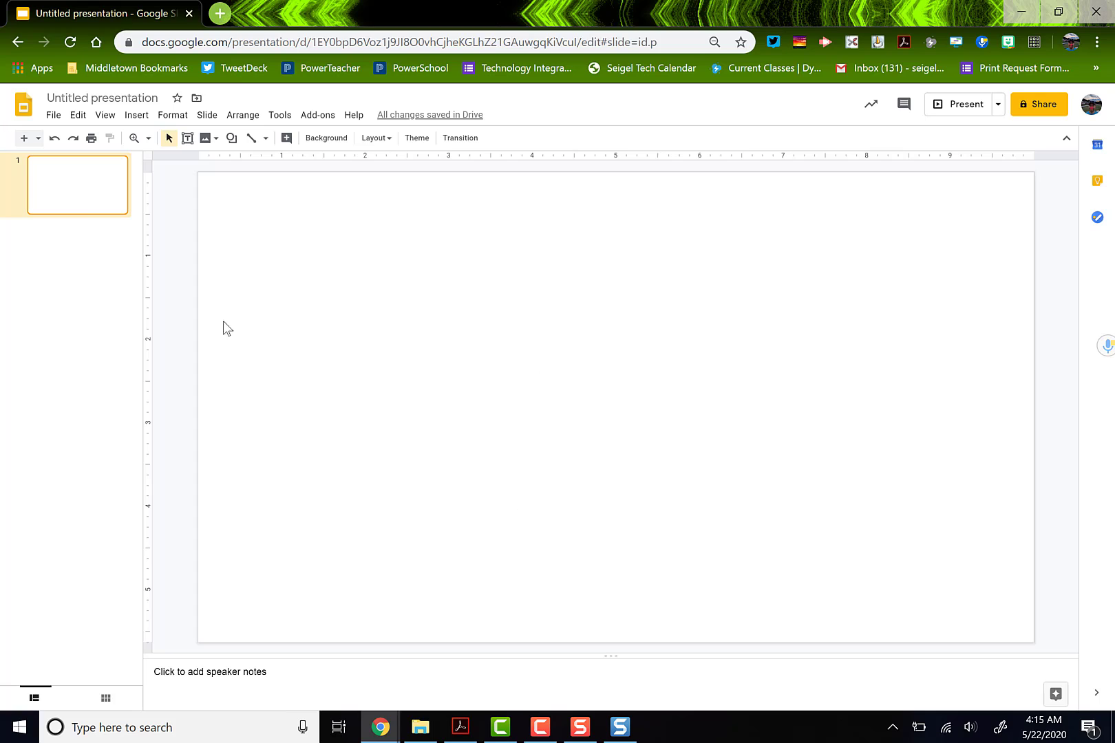
left_click(39, 139)
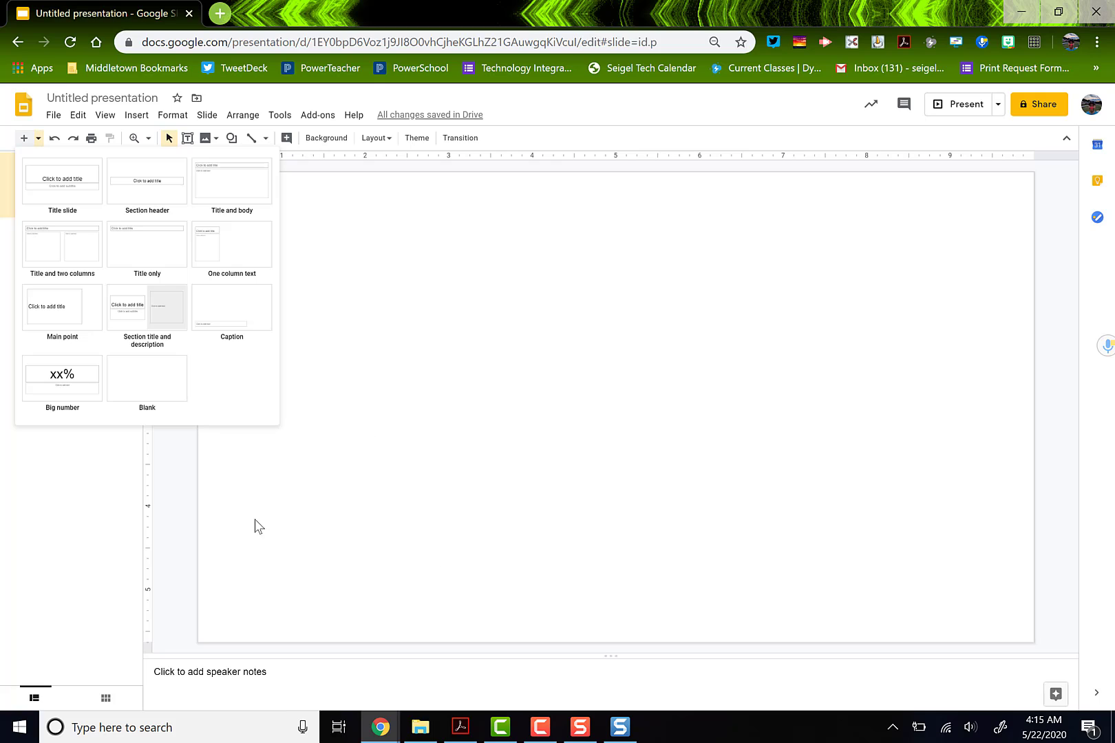
left_click(69, 496)
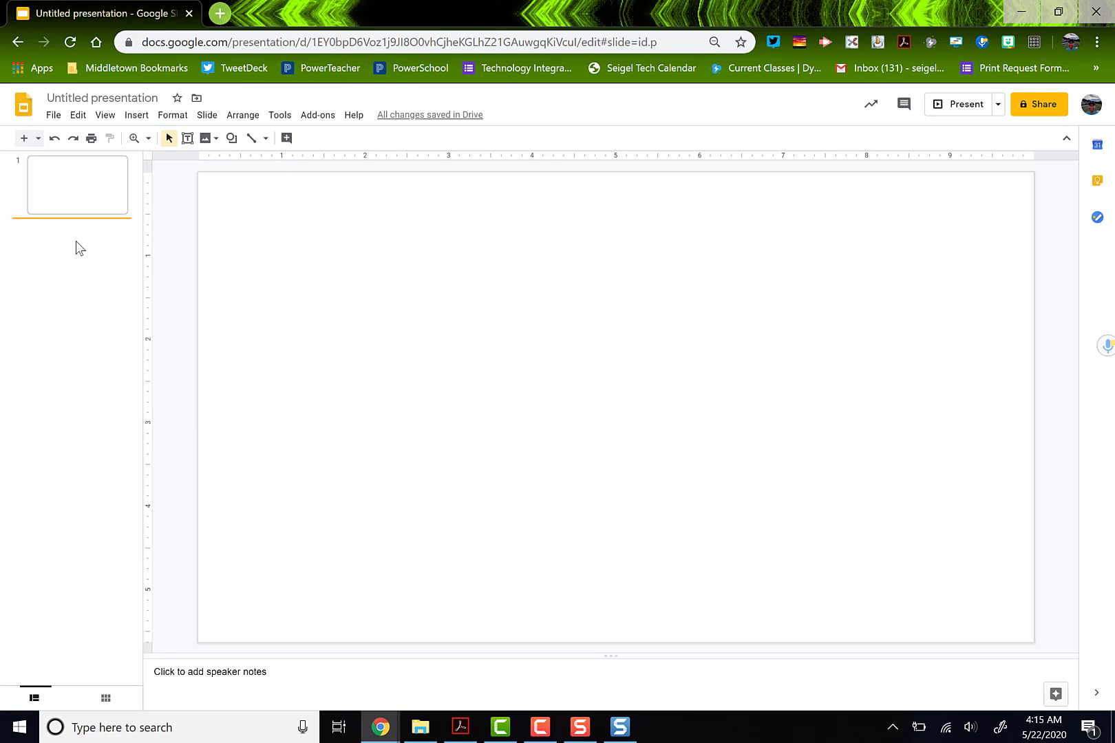
Set the presentation's page size to a custom 8.5 x 11 inches
left_click(52, 115)
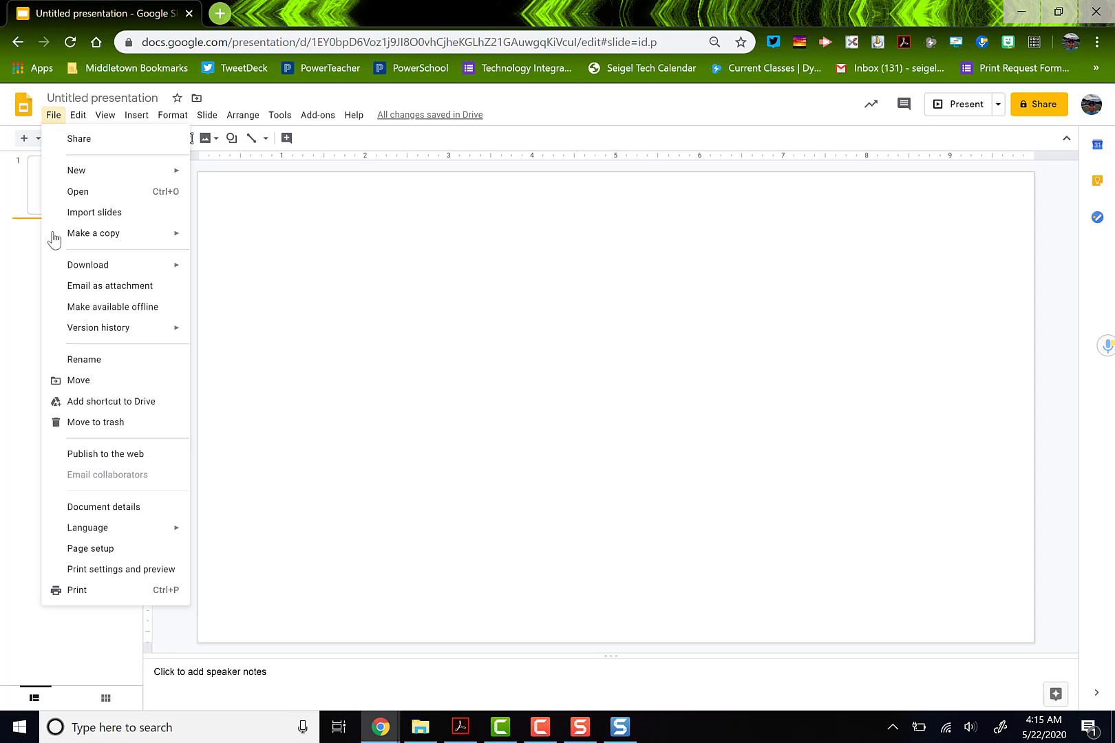
left_click(120, 554)
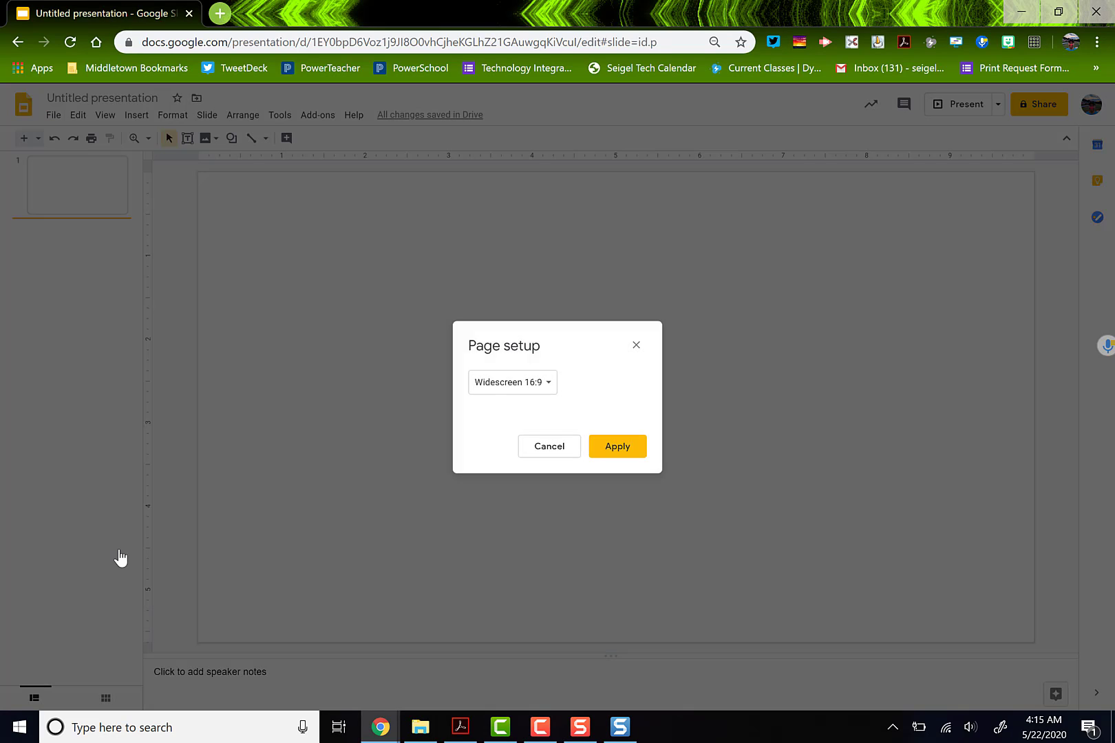
left_click(547, 384)
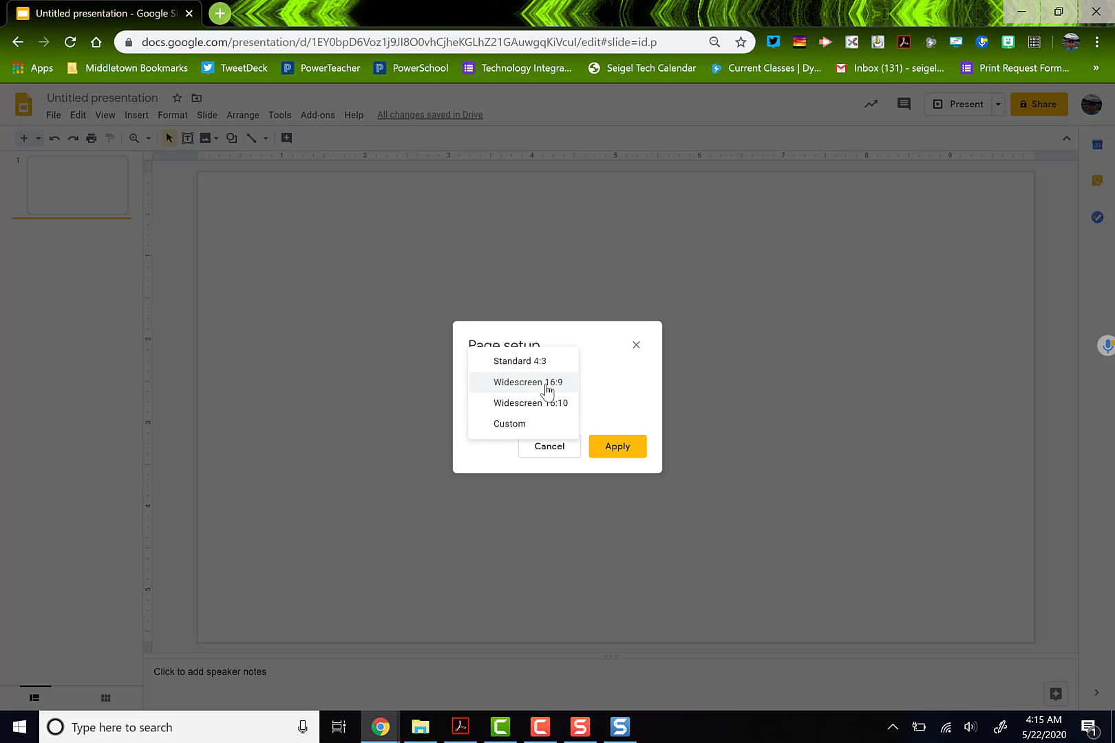
left_click(531, 429)
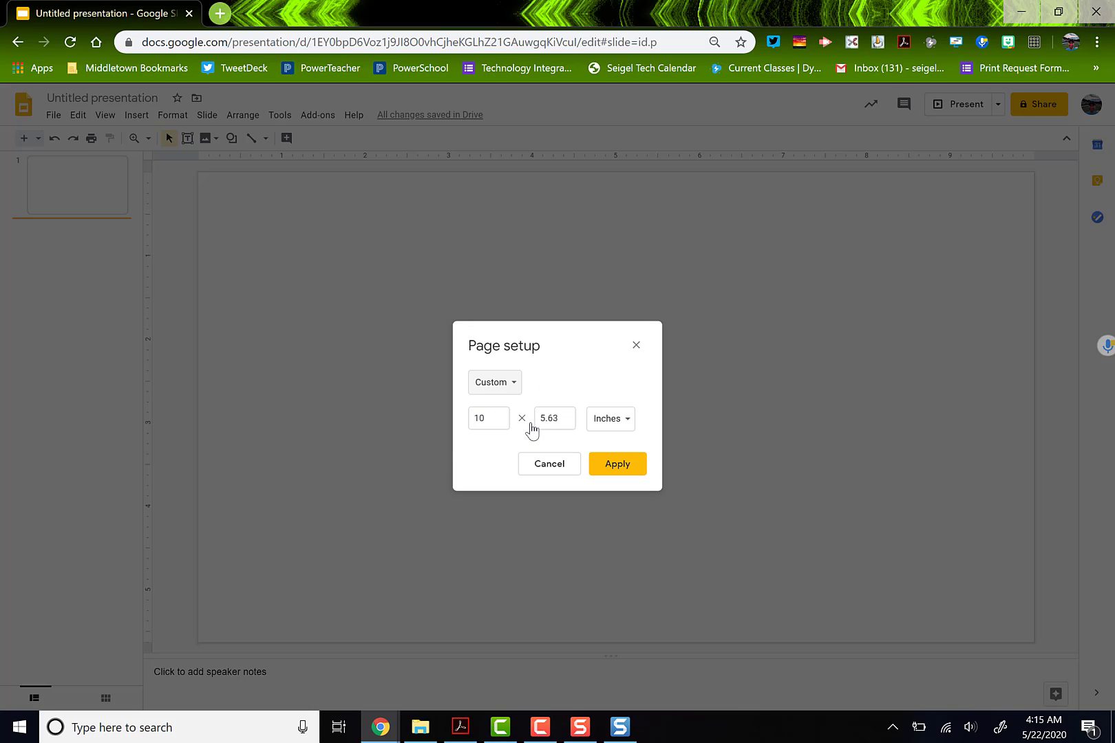
double_click(492, 420)
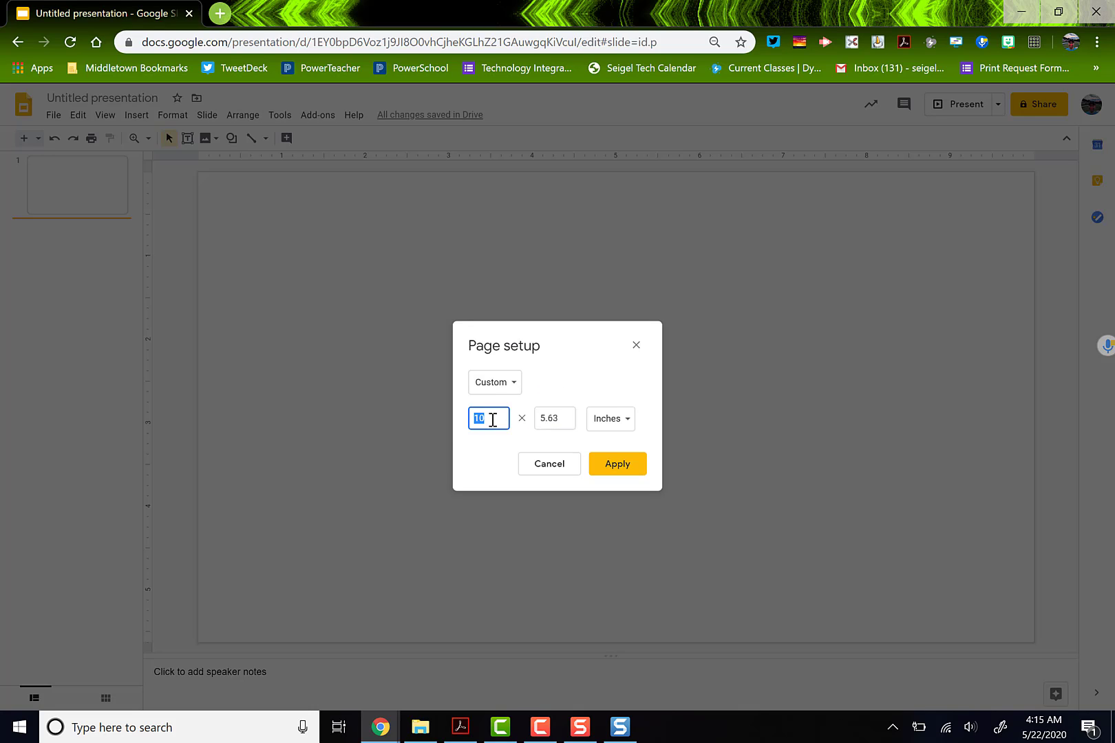
type("8.5")
key("Tab")
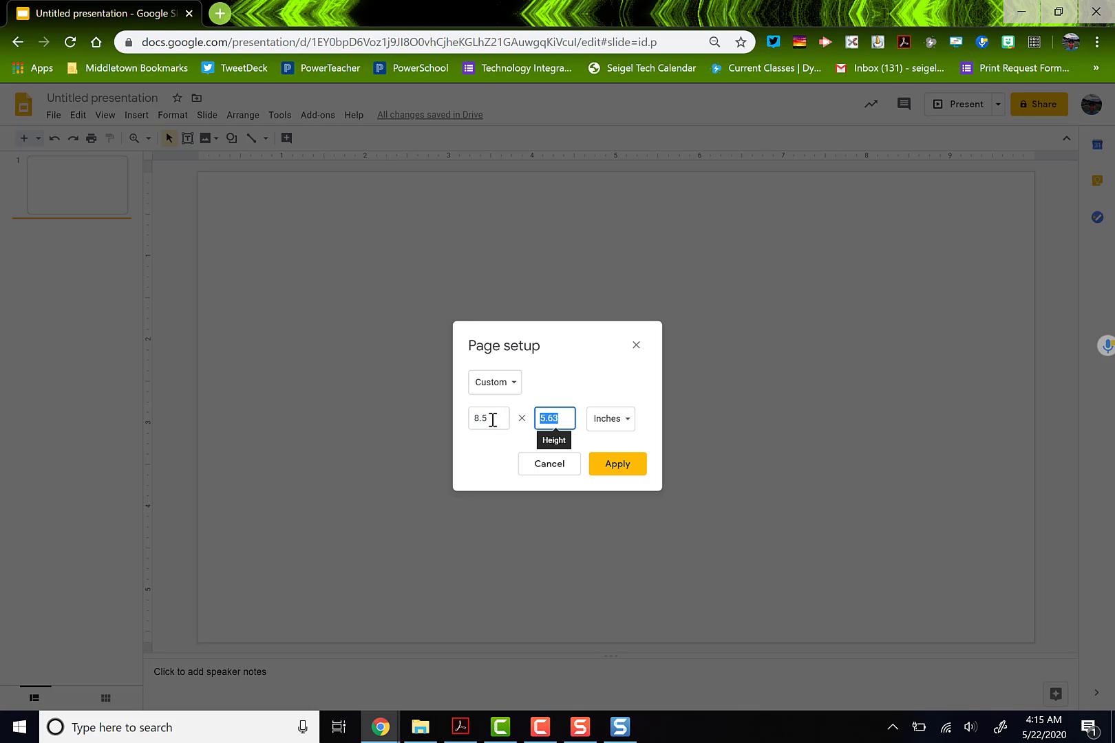
type("11")
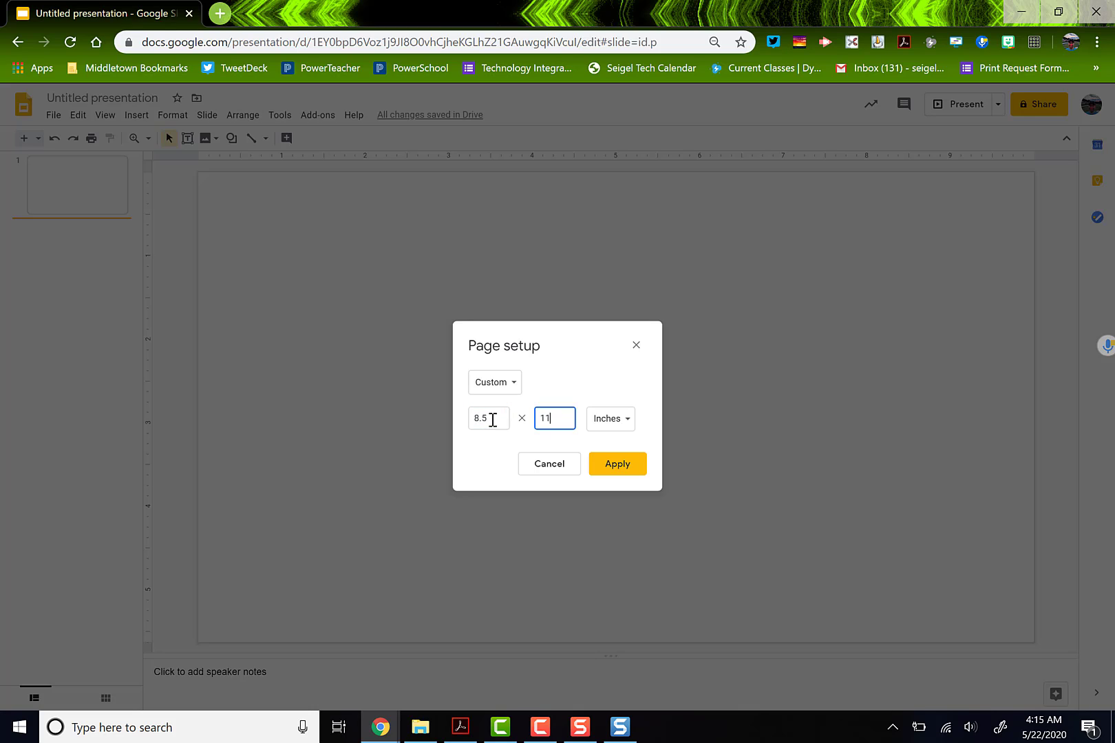
left_click(617, 464)
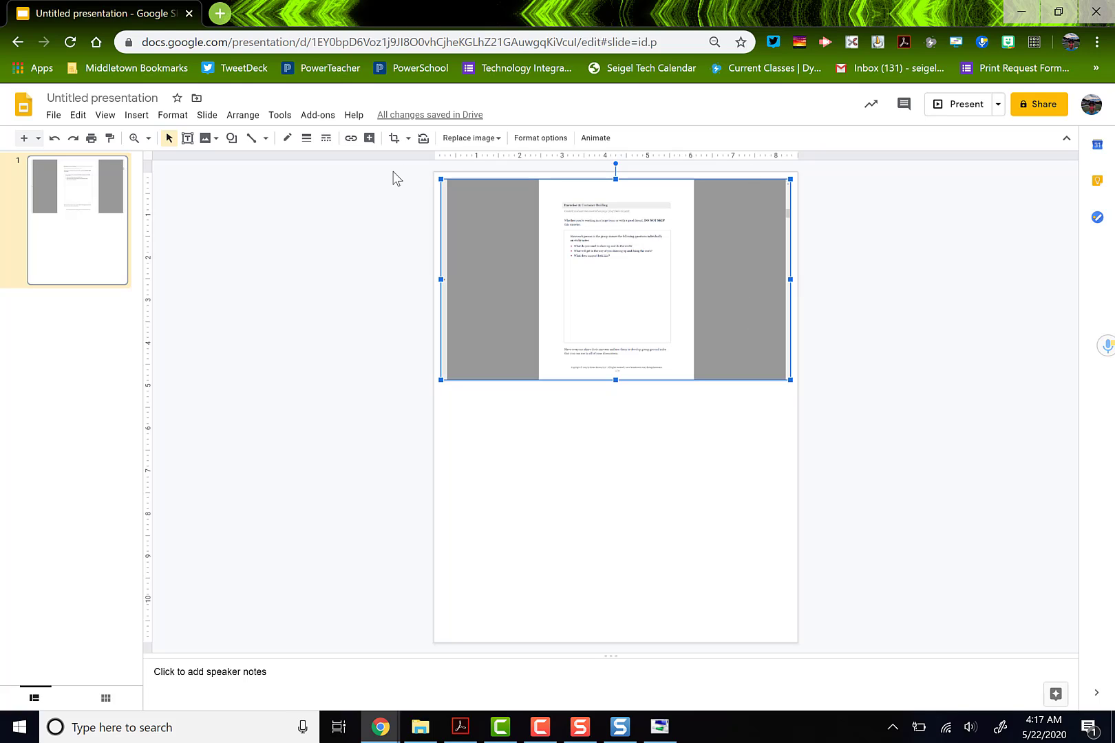
Crop the grey areas off both sides of the Exercise 2 screenshot, leaving the white workbook page
left_click(395, 139)
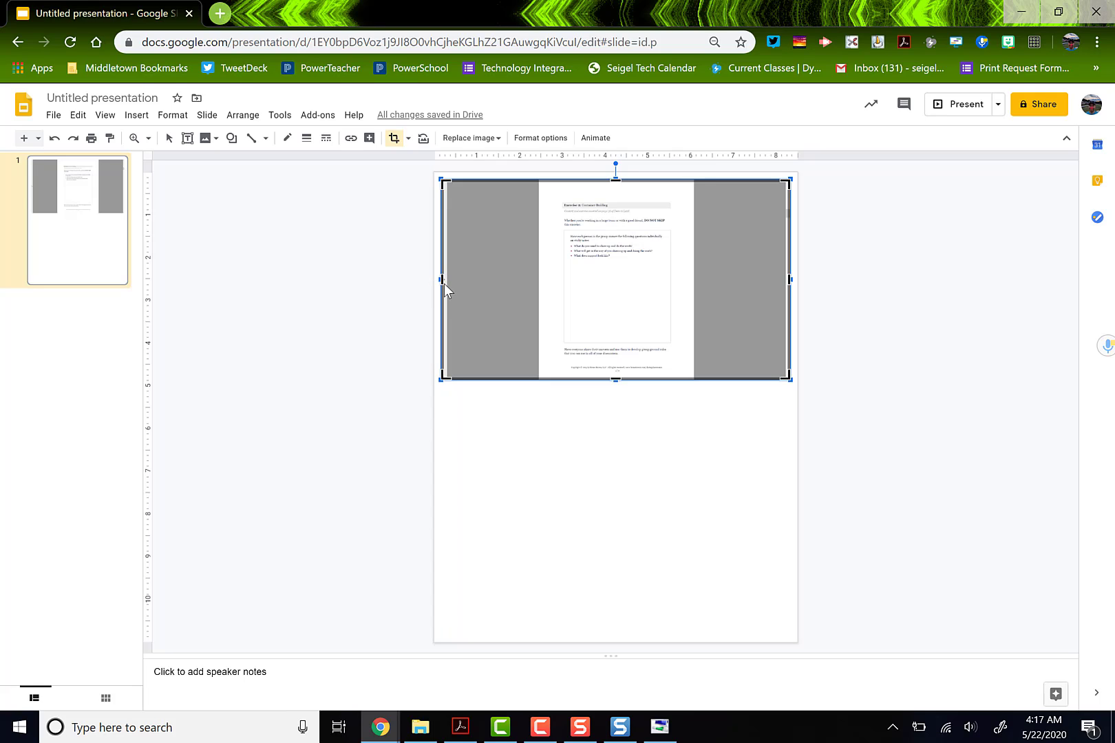
left_click_drag(443, 282, 535, 292)
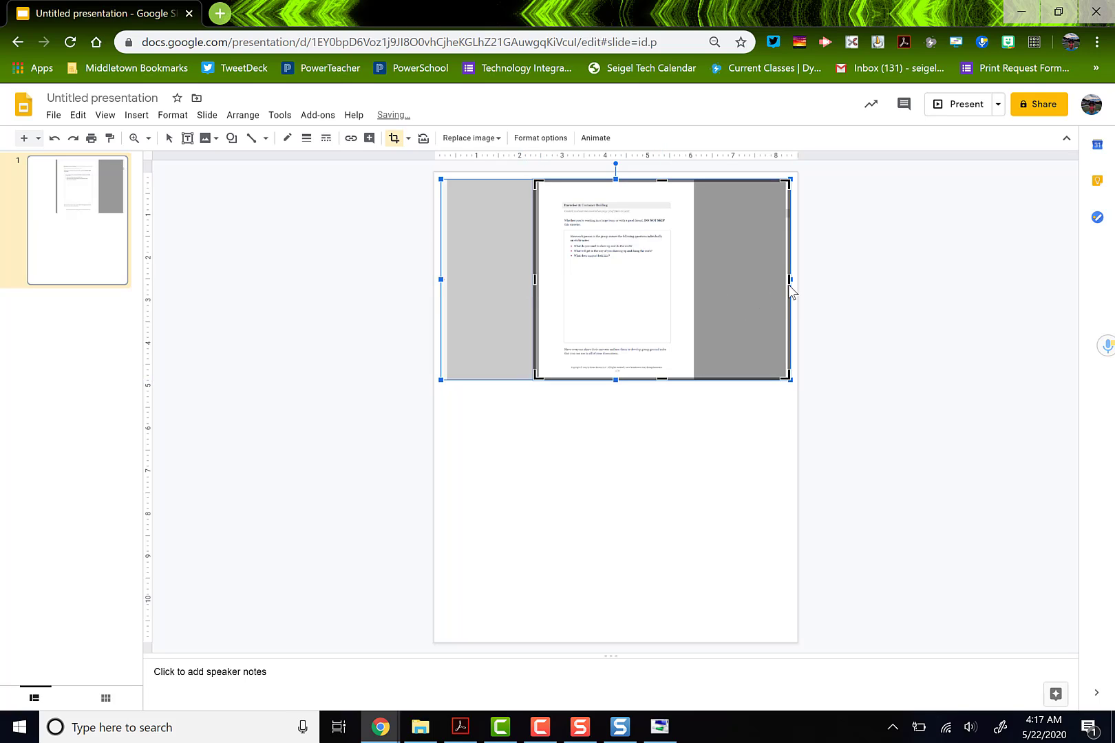
left_click_drag(790, 281, 699, 288)
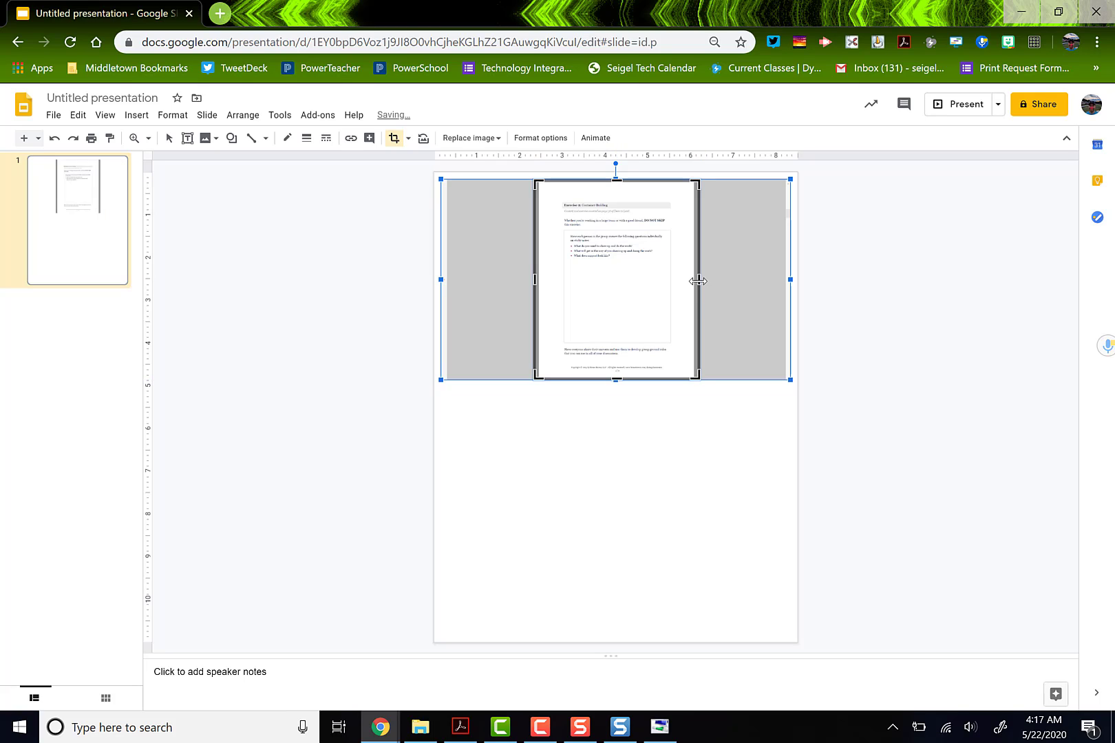
left_click_drag(698, 283, 696, 282)
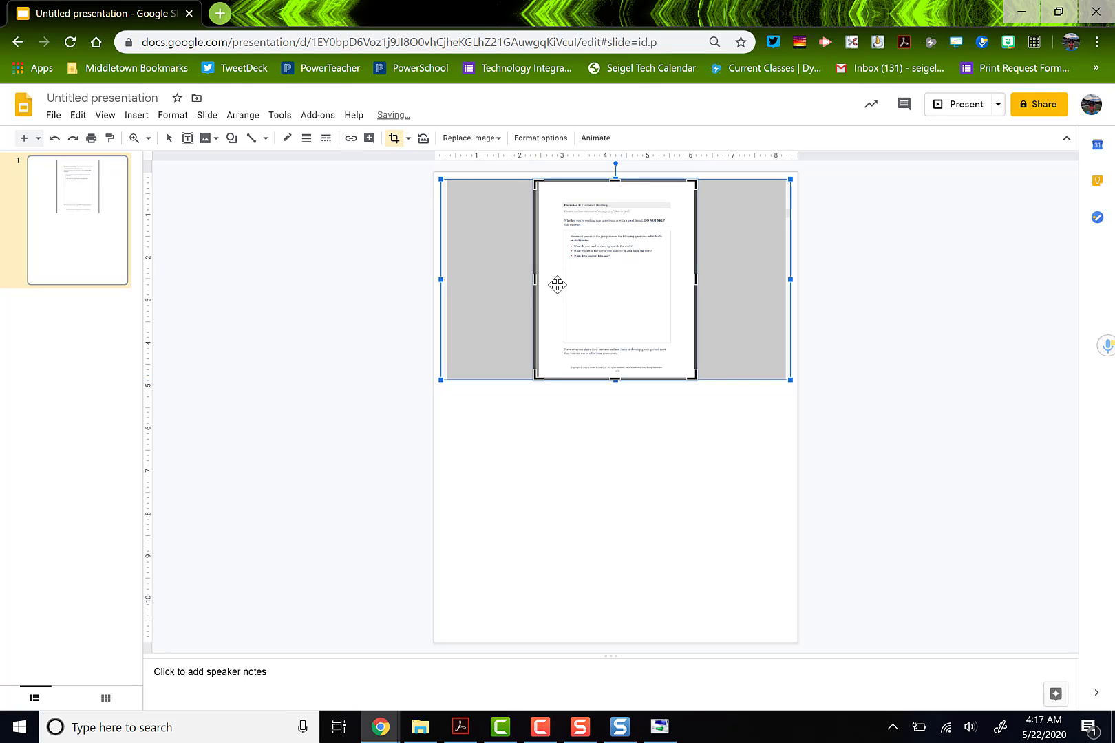
left_click_drag(535, 283, 539, 283)
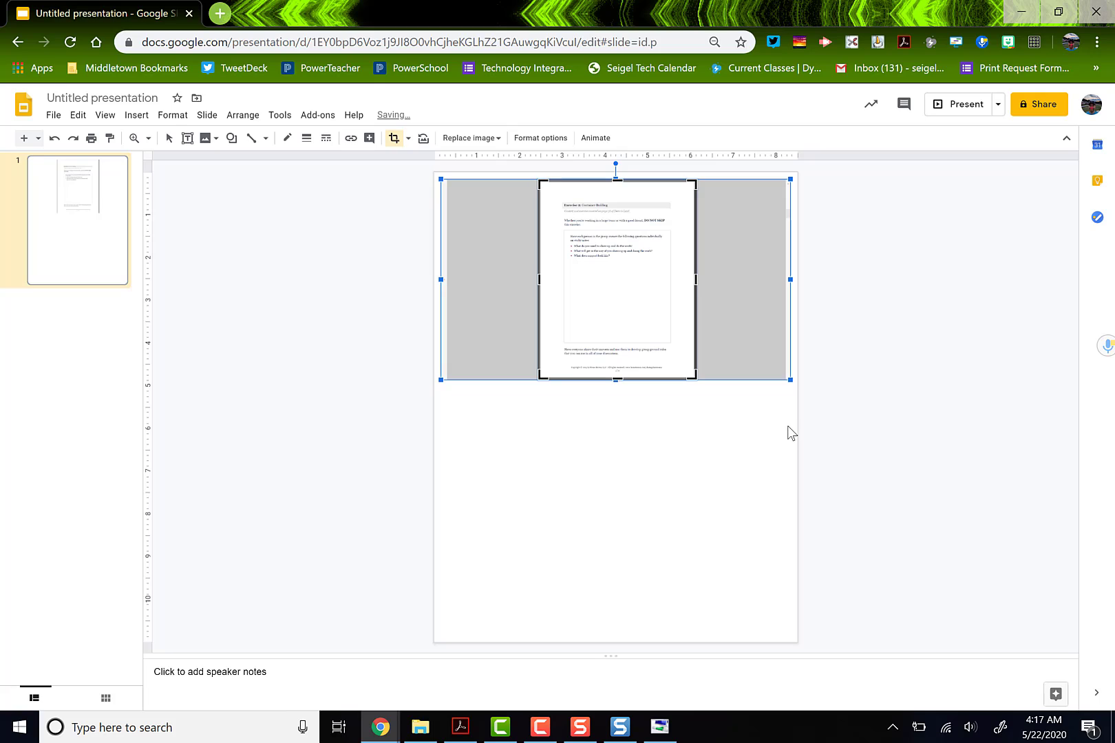
key("Return")
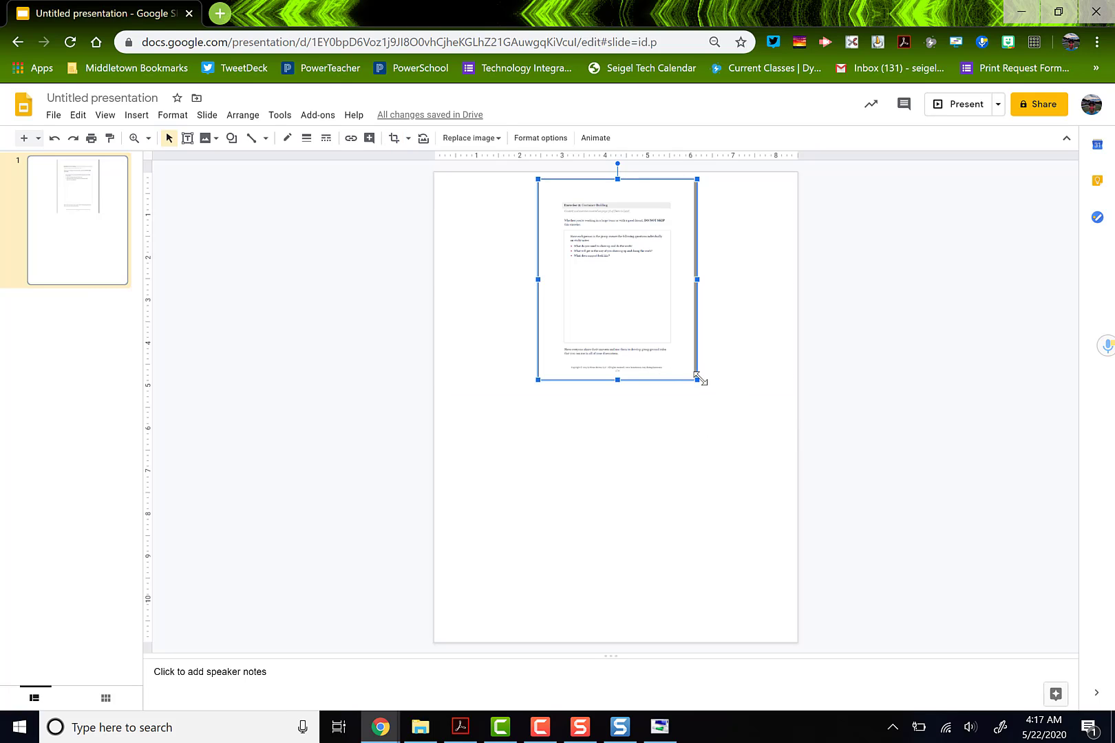
Enlarge the cropped Exercise 2 image, align it with the slide, and stretch its height to fill the whole page
left_click_drag(697, 380, 869, 640)
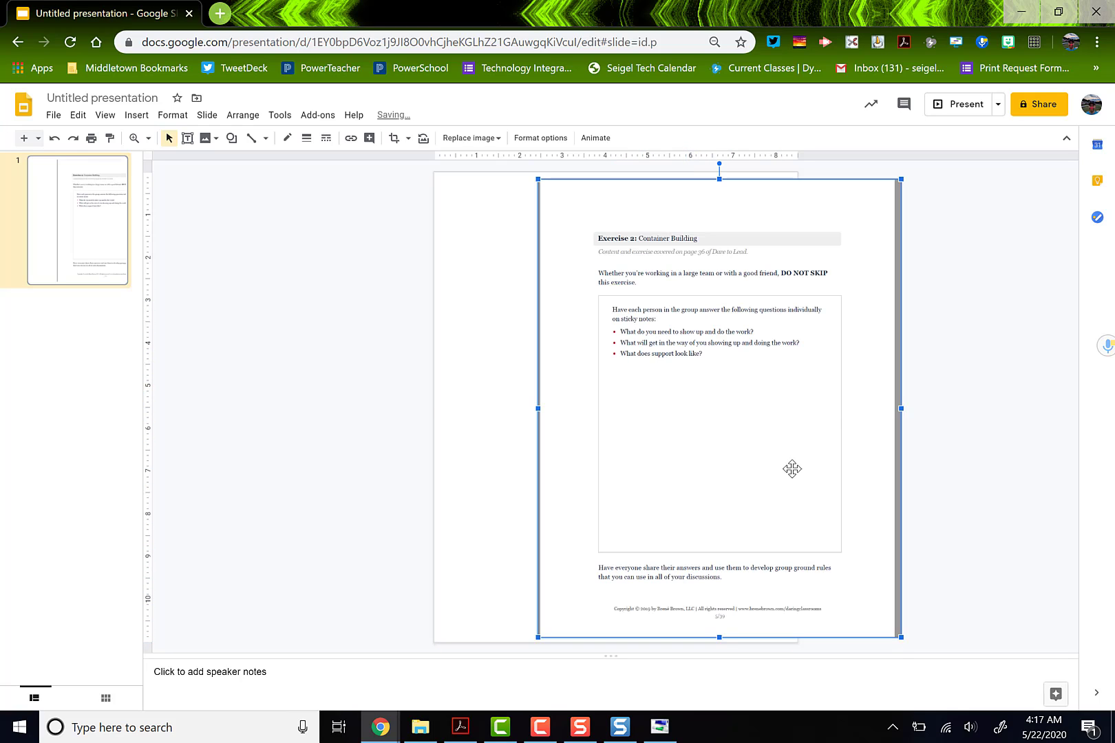
left_click_drag(795, 472, 694, 463)
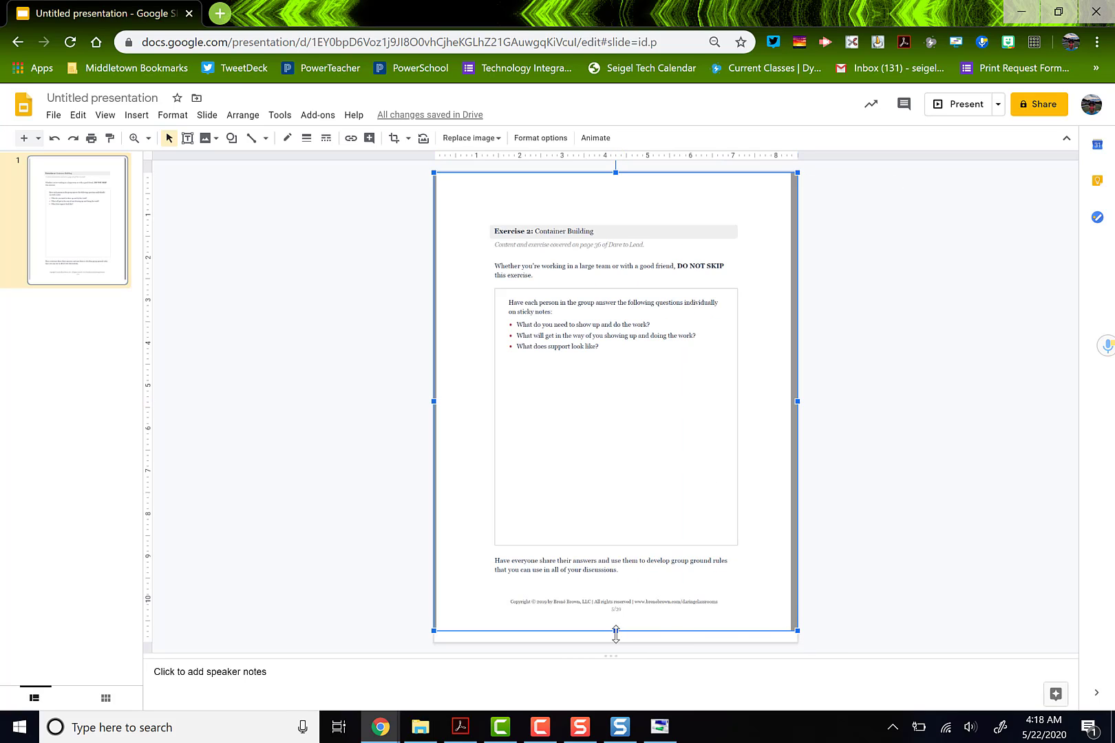
left_click_drag(615, 631, 615, 641)
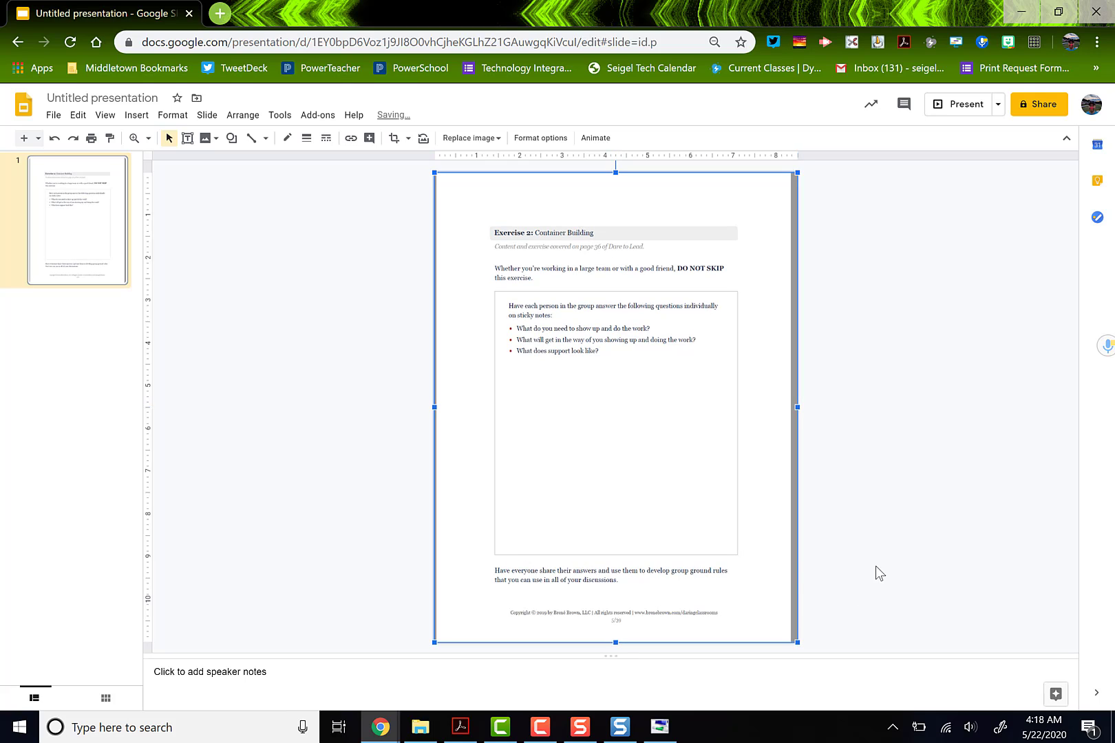
left_click(904, 562)
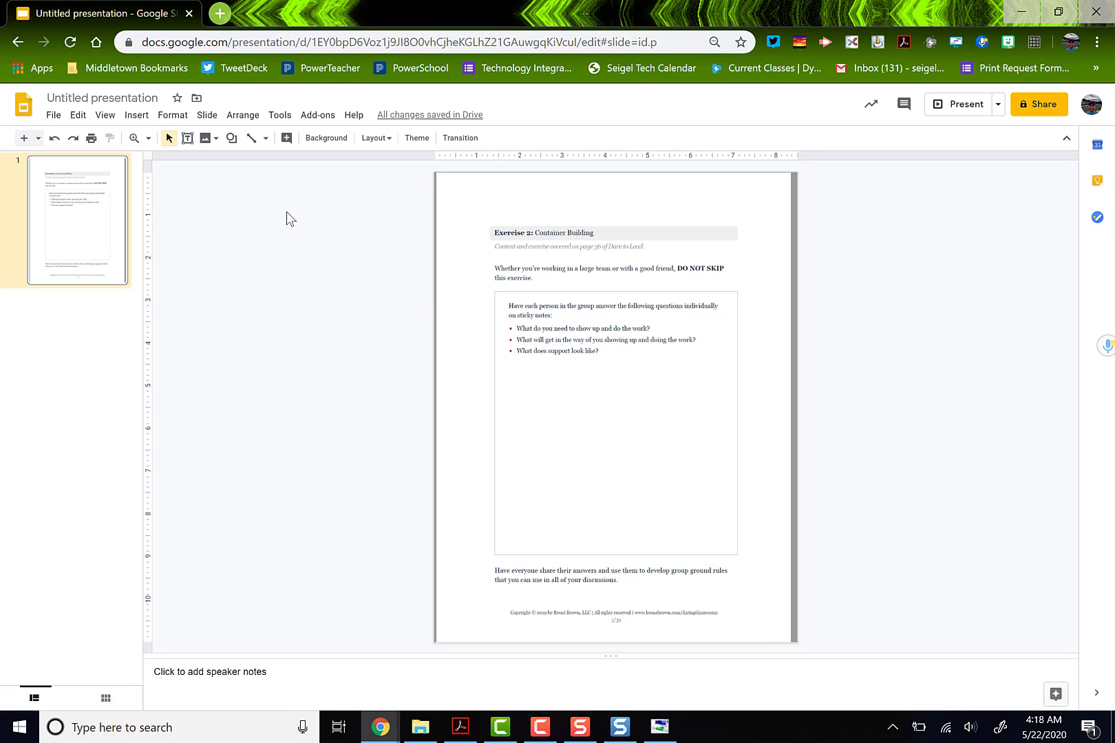
Add a text box over the blank answer area below the three bullet questions, spanning the full width of the worksheet's frame
left_click(188, 140)
left_click_drag(502, 364, 738, 554)
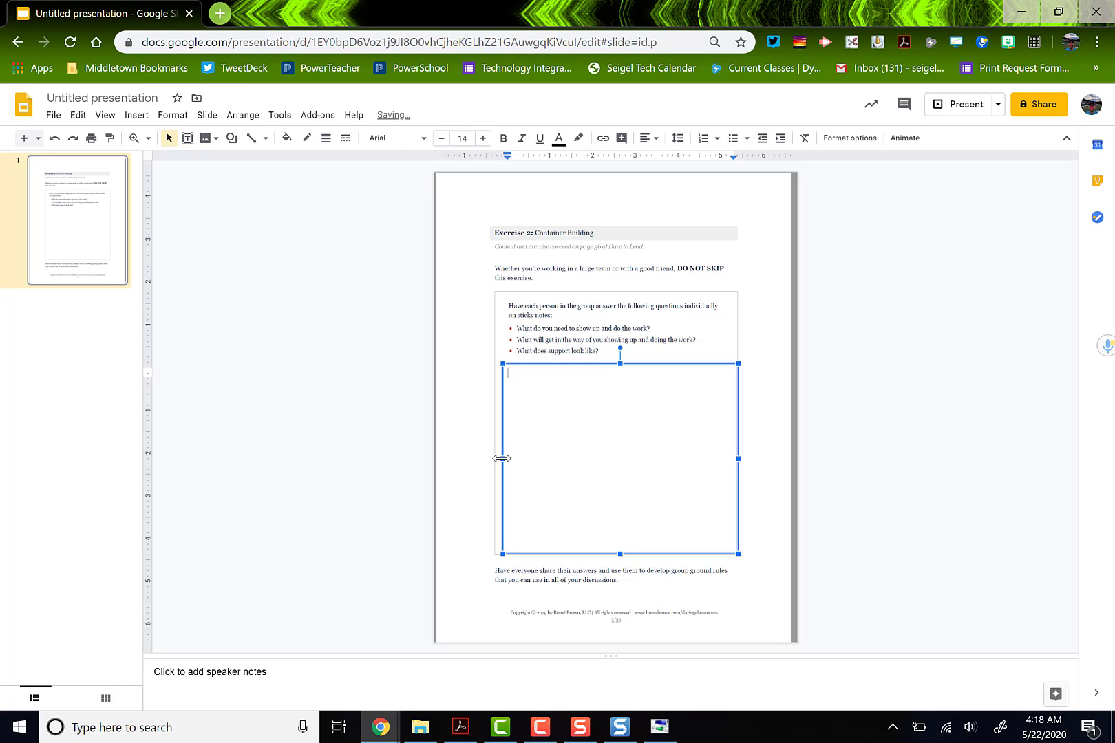
left_click_drag(502, 458, 493, 459)
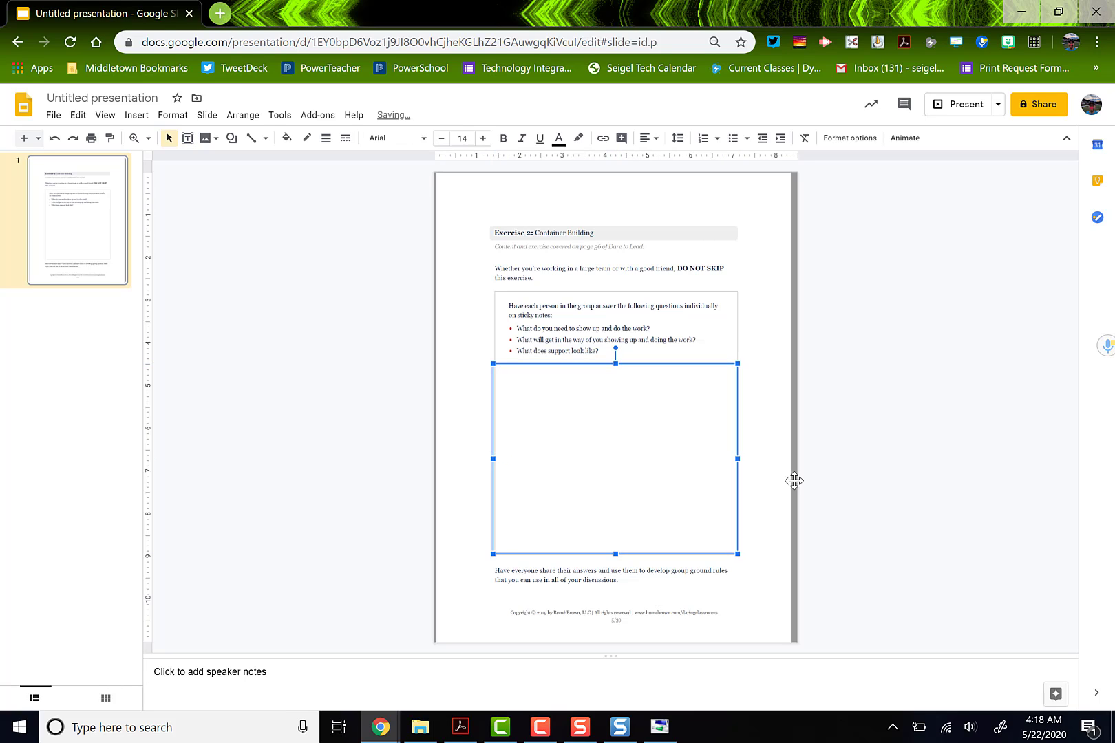
left_click(834, 494)
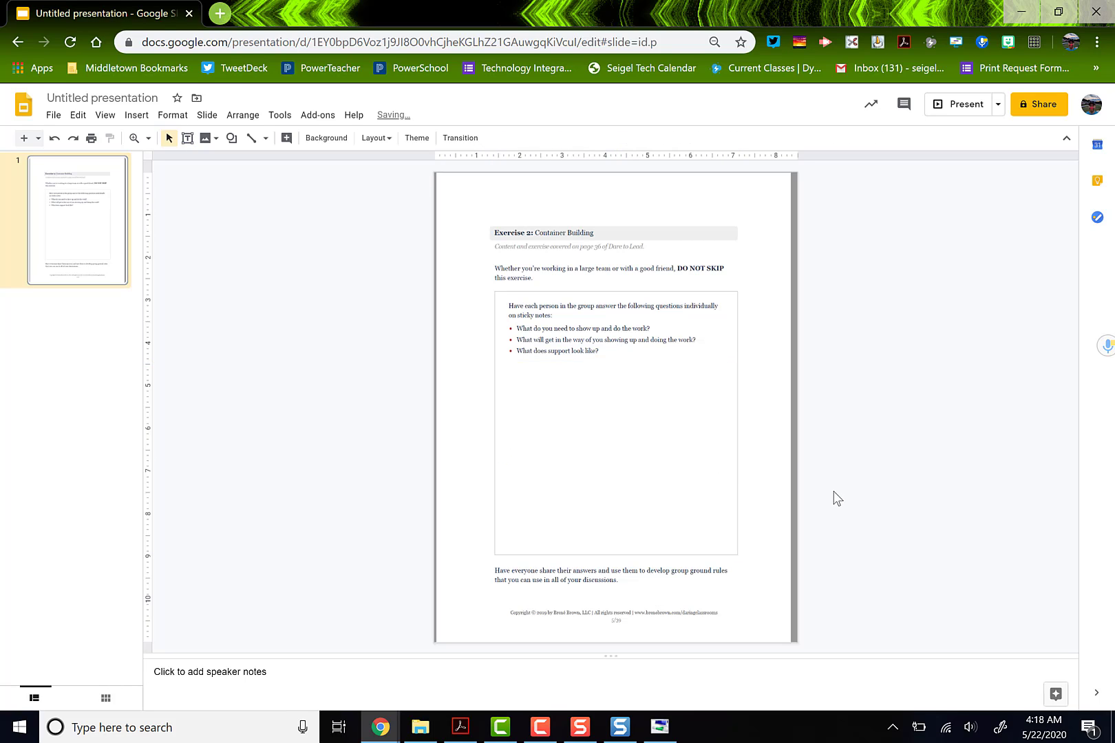
Enter the prompt "Type your answer here!!" in the text box below the bullet questions
left_click(611, 441)
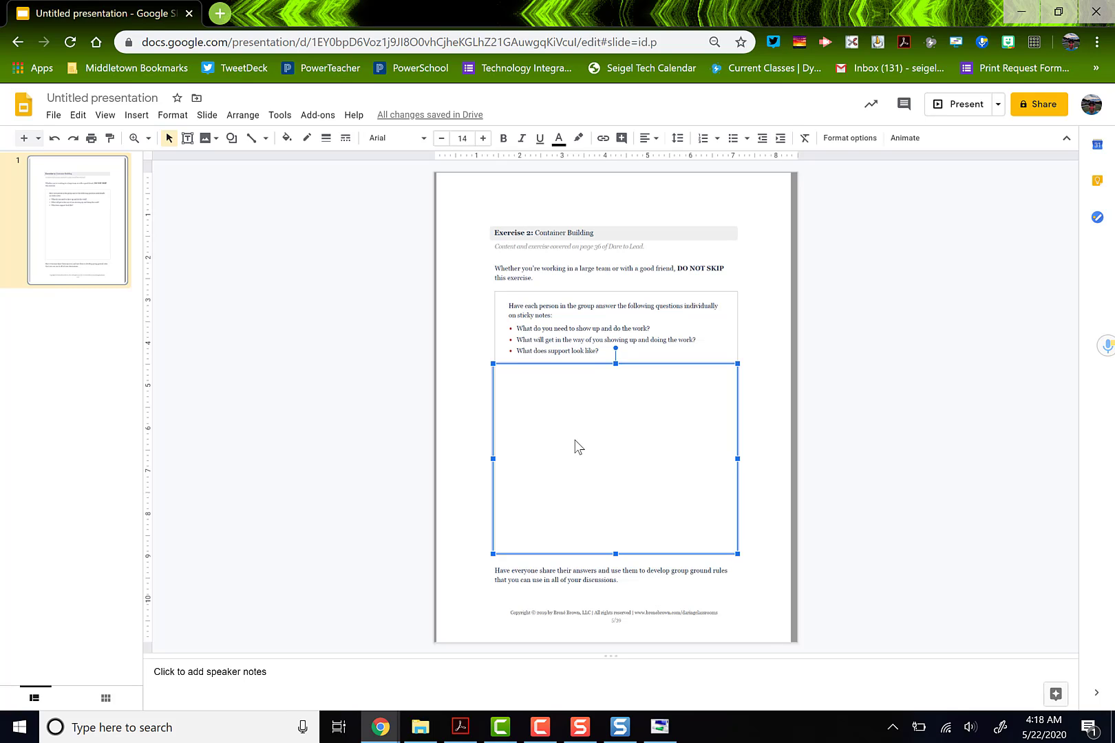
type("Type your ans")
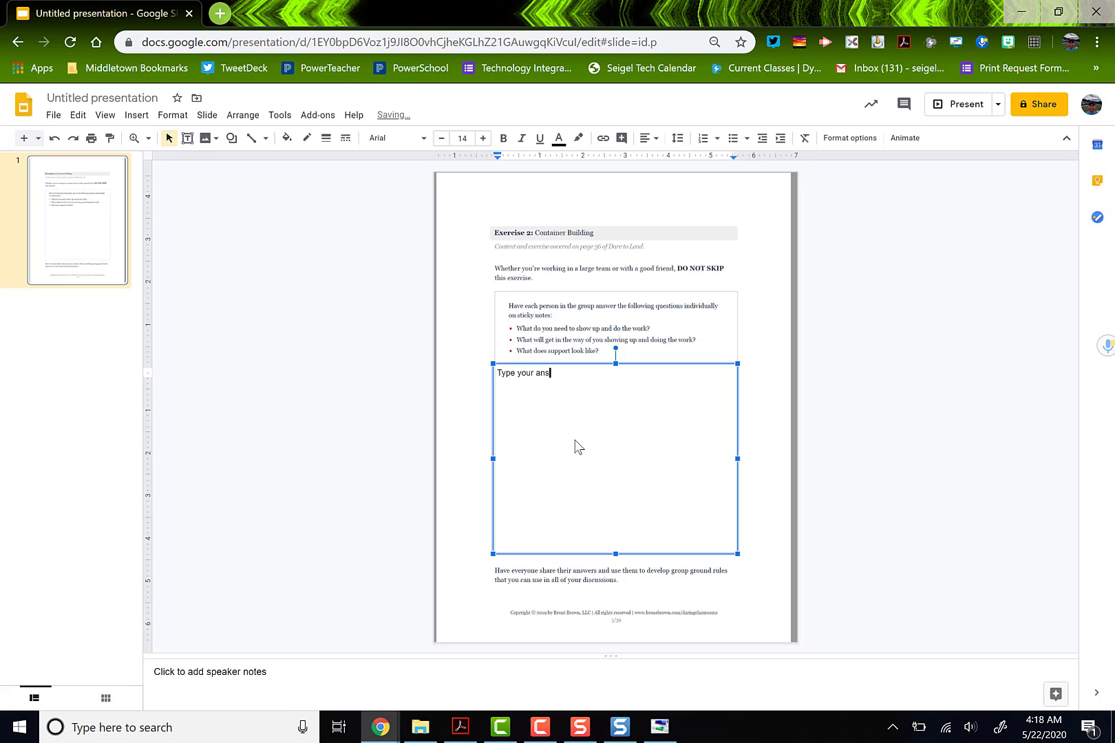
type("wer here!!")
left_click(854, 493)
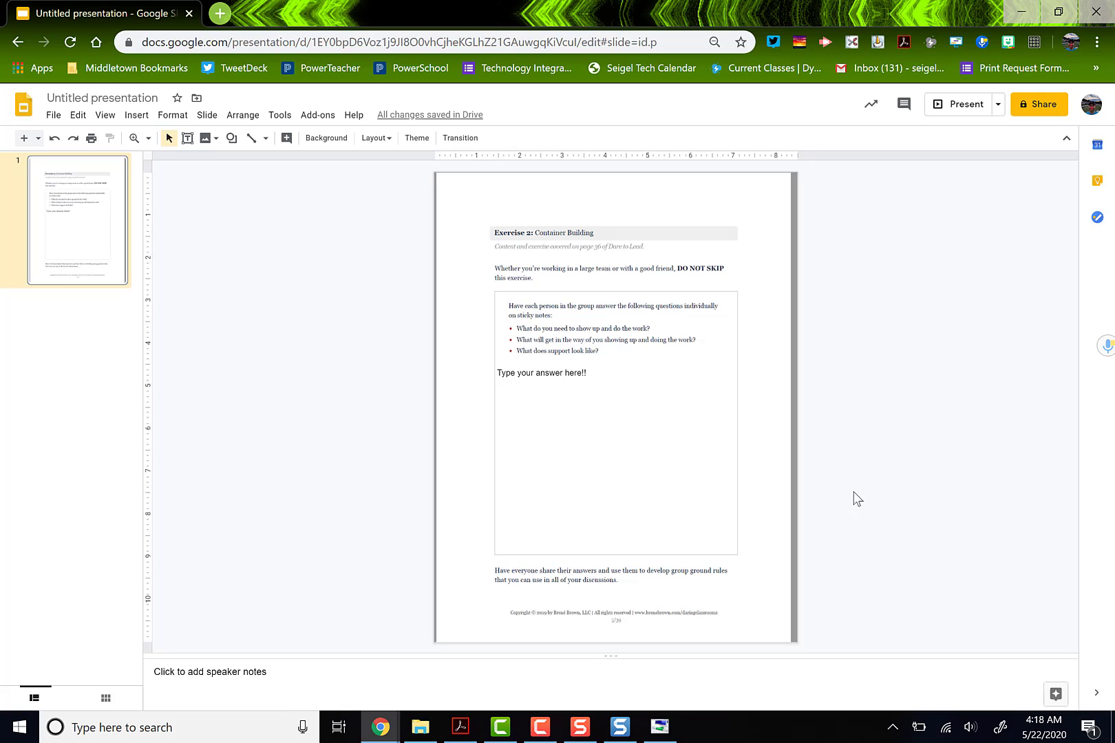
Give the answer text box a 1px border
left_click(575, 421)
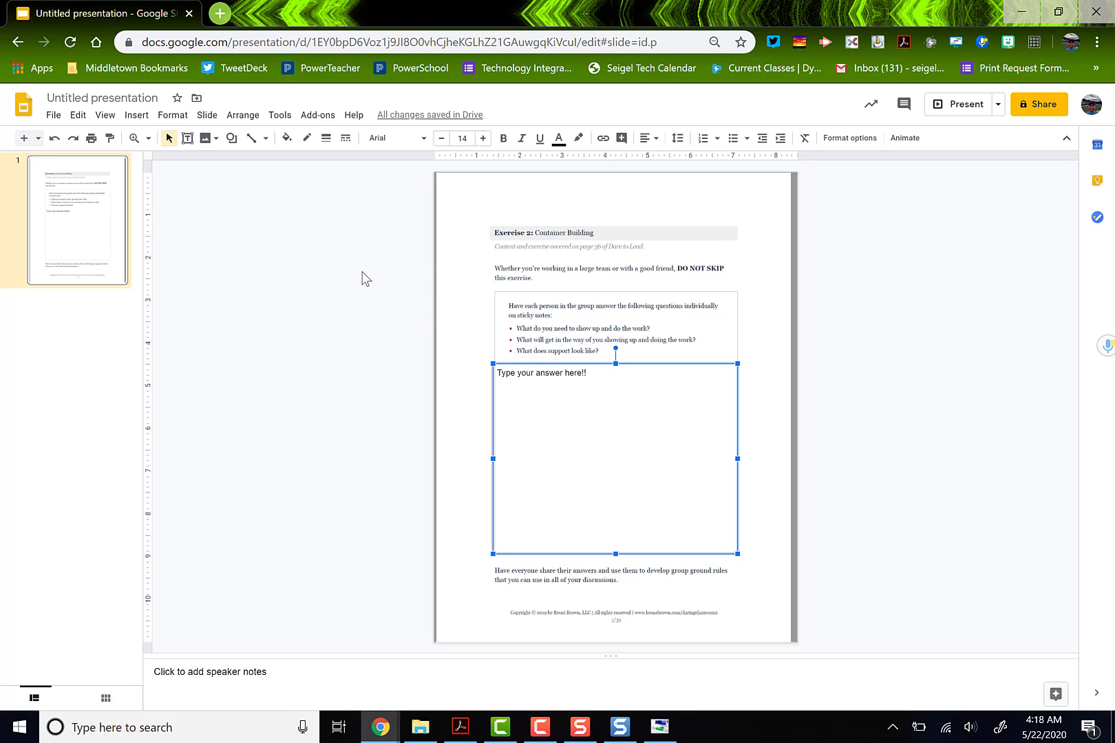
left_click(327, 139)
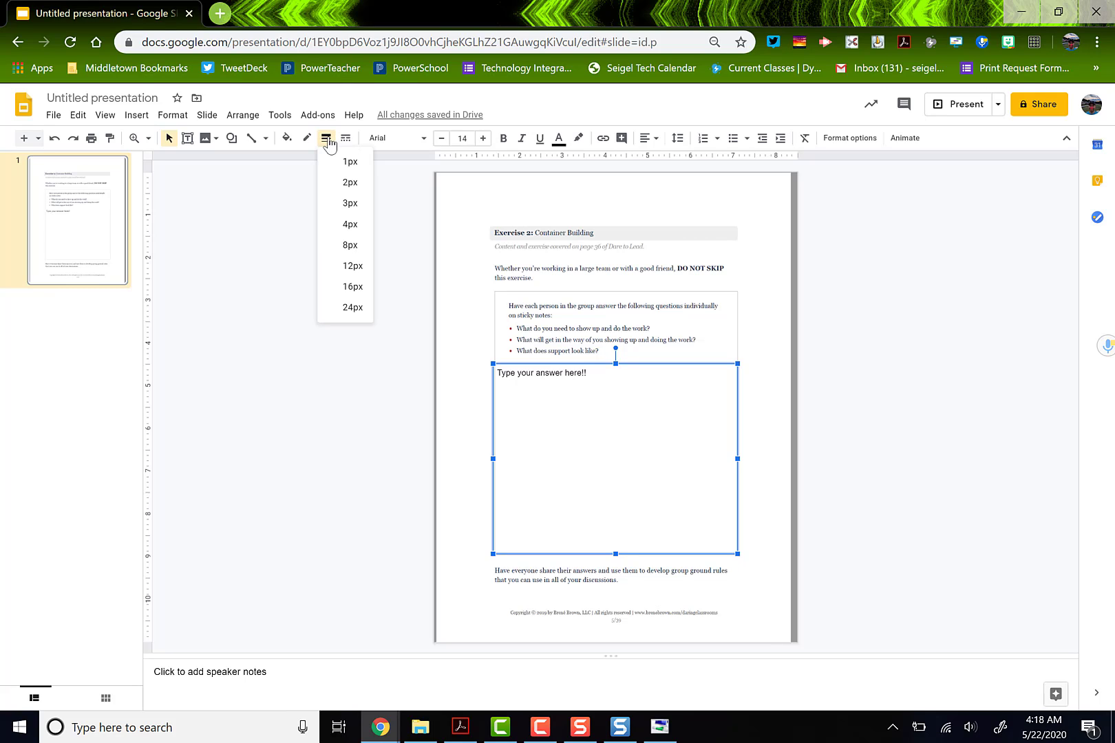
left_click(349, 165)
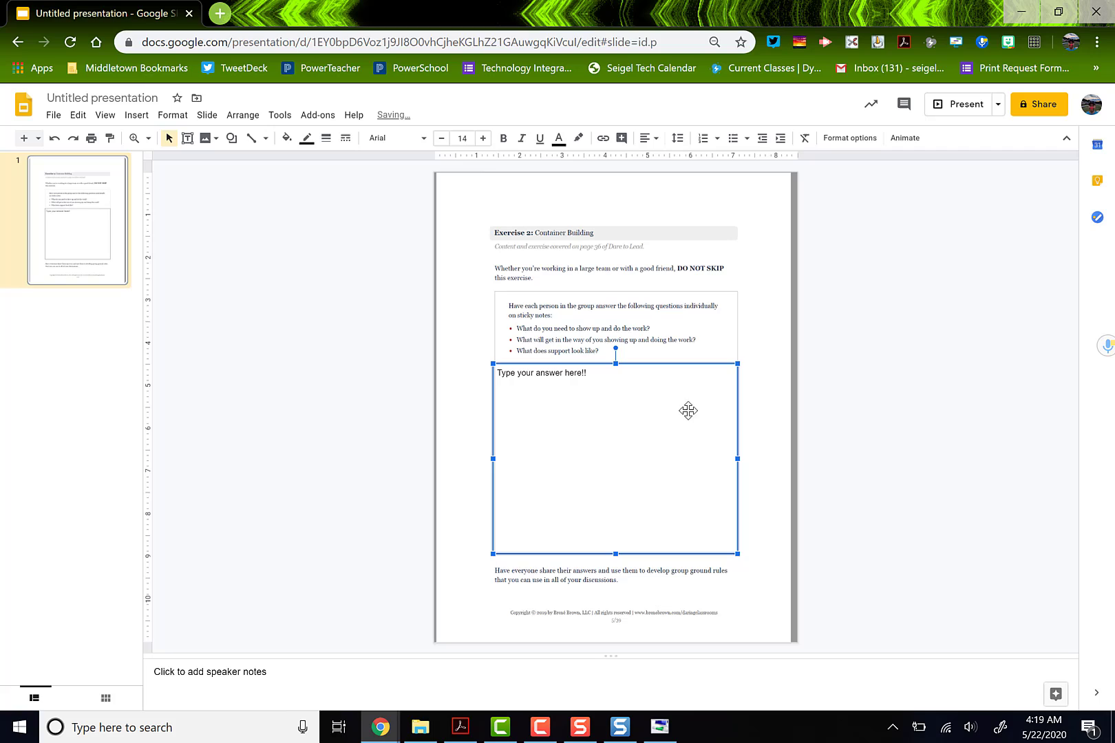
left_click(938, 528)
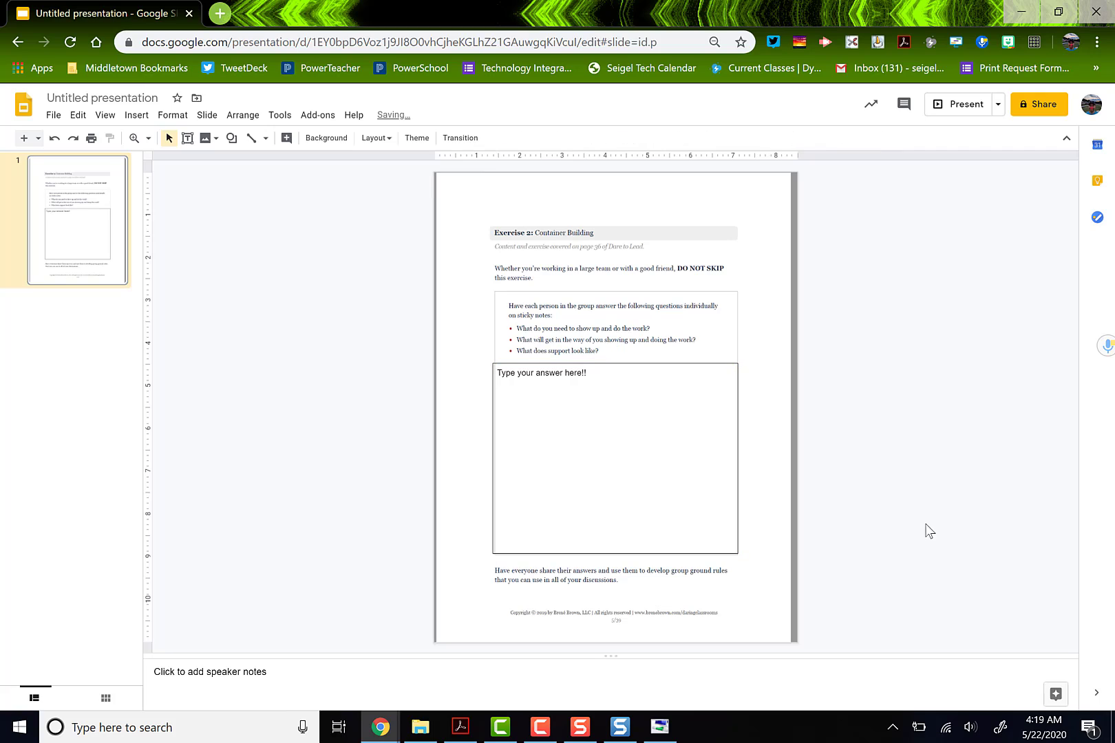
Fill the answer text box with a solid very light grey
left_click(546, 486)
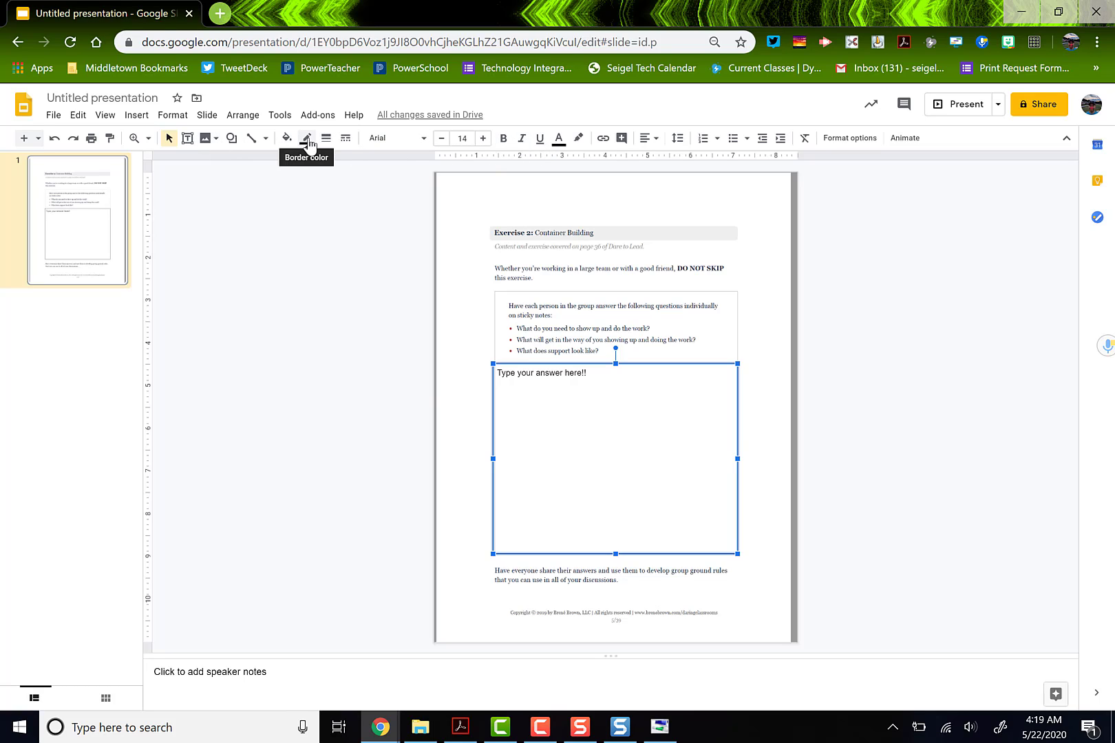
left_click(286, 139)
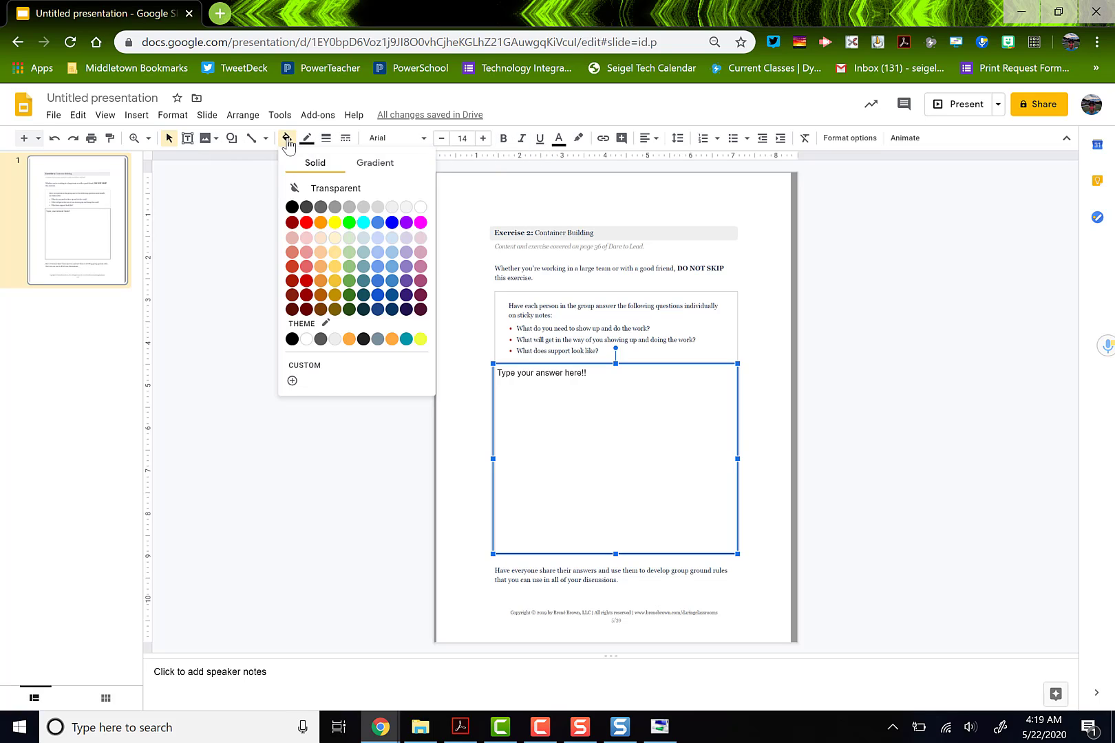
left_click(406, 207)
left_click(853, 509)
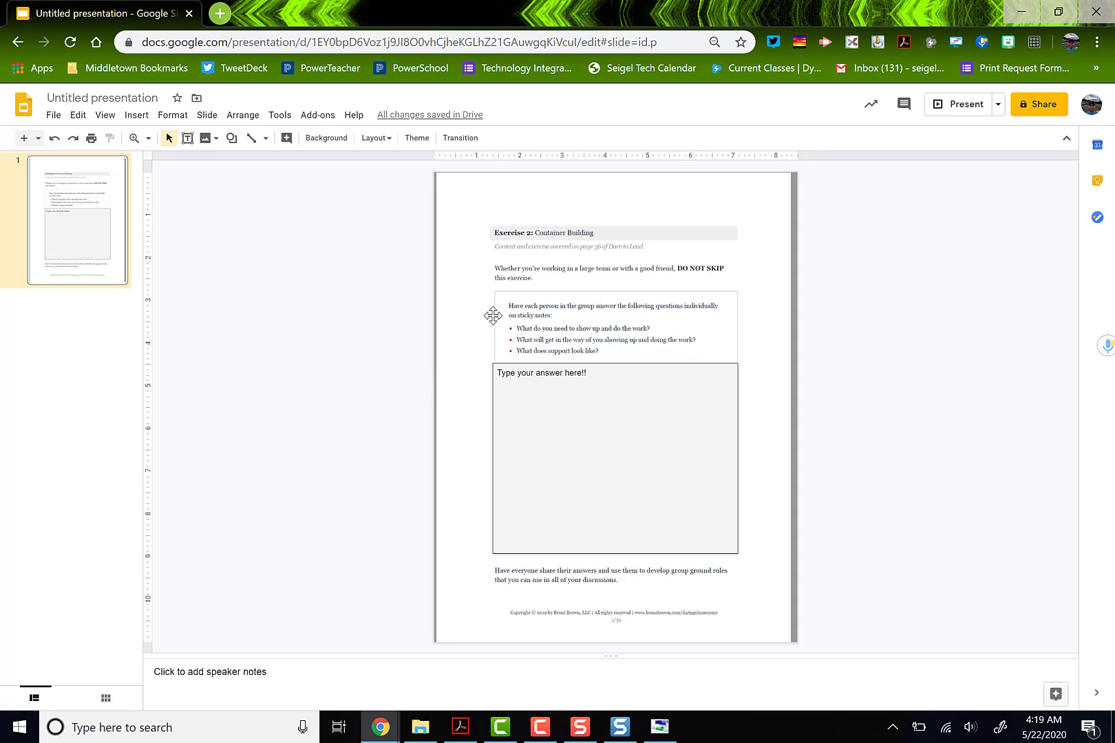
left_click_drag(493, 315, 309, 311)
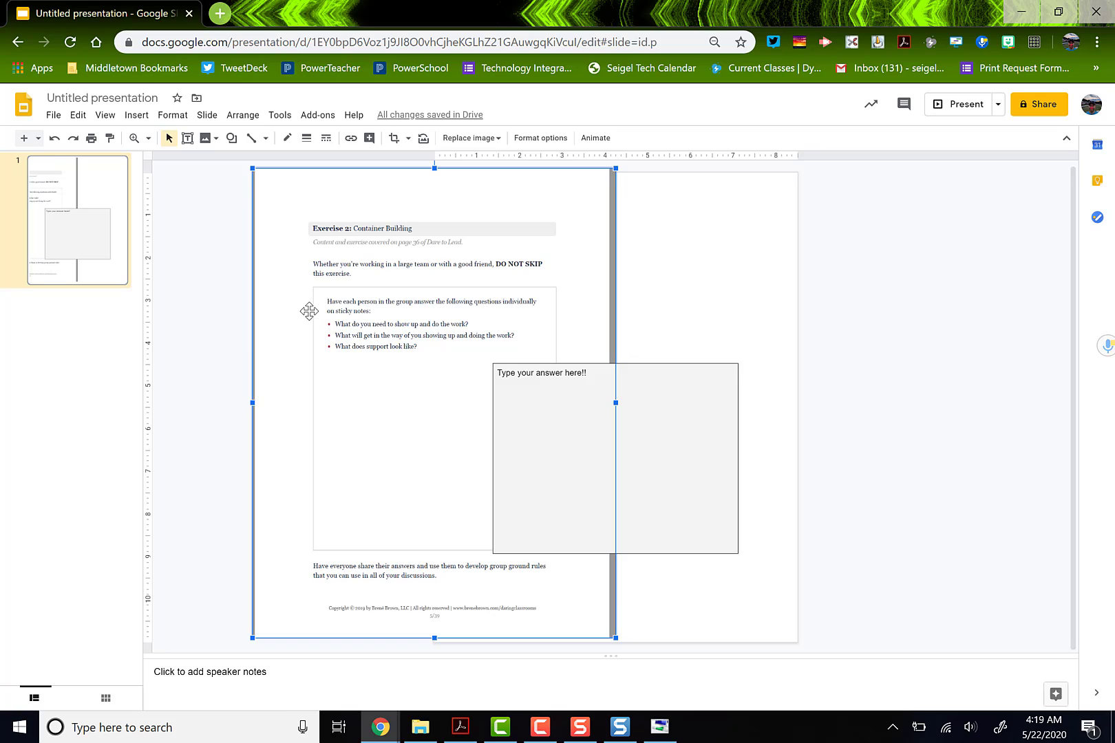
key("Delete")
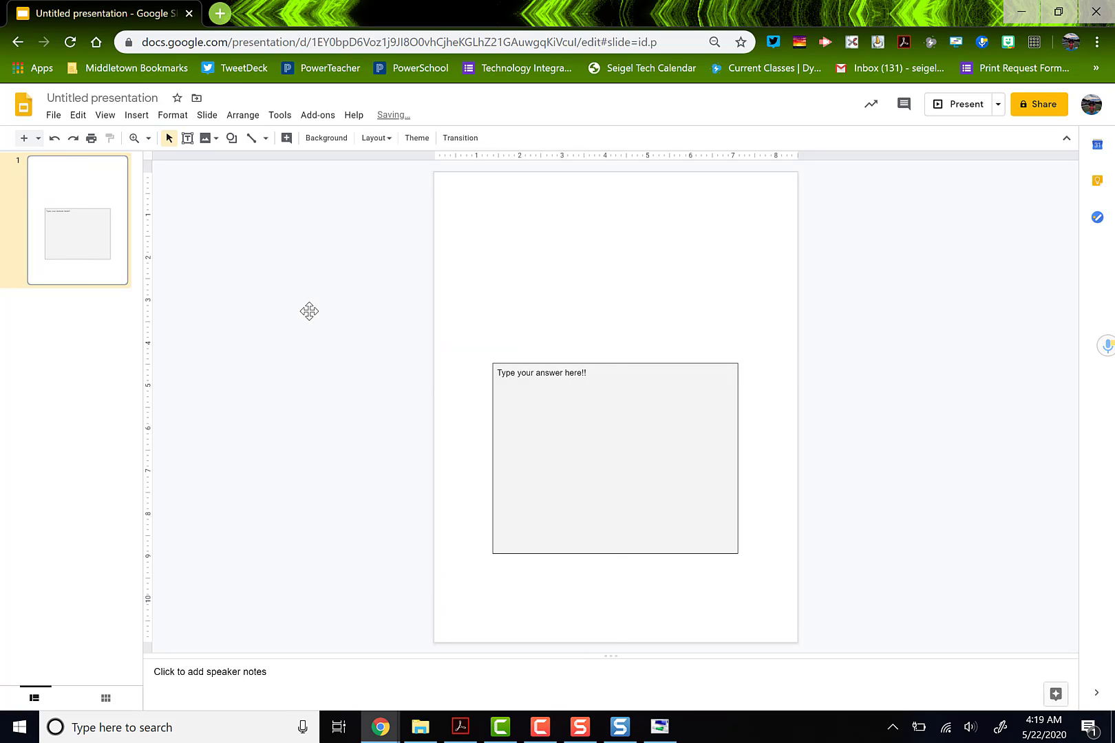
key("ctrl+z")
key("ctrl+z")
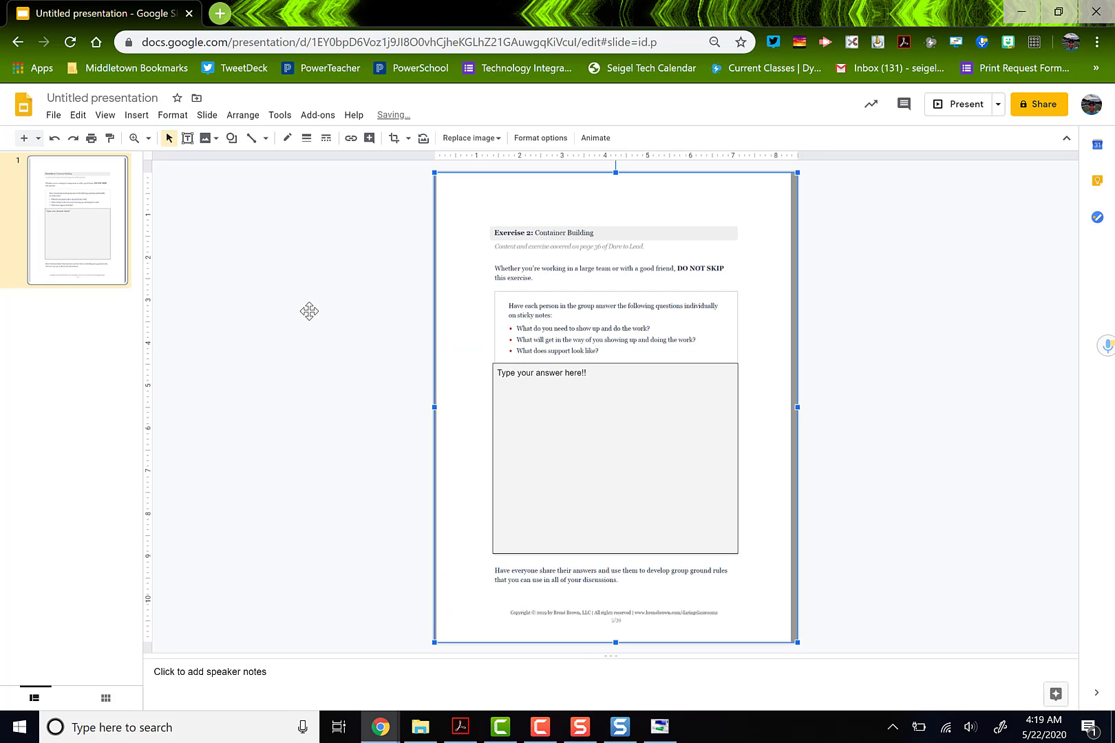
left_click(865, 488)
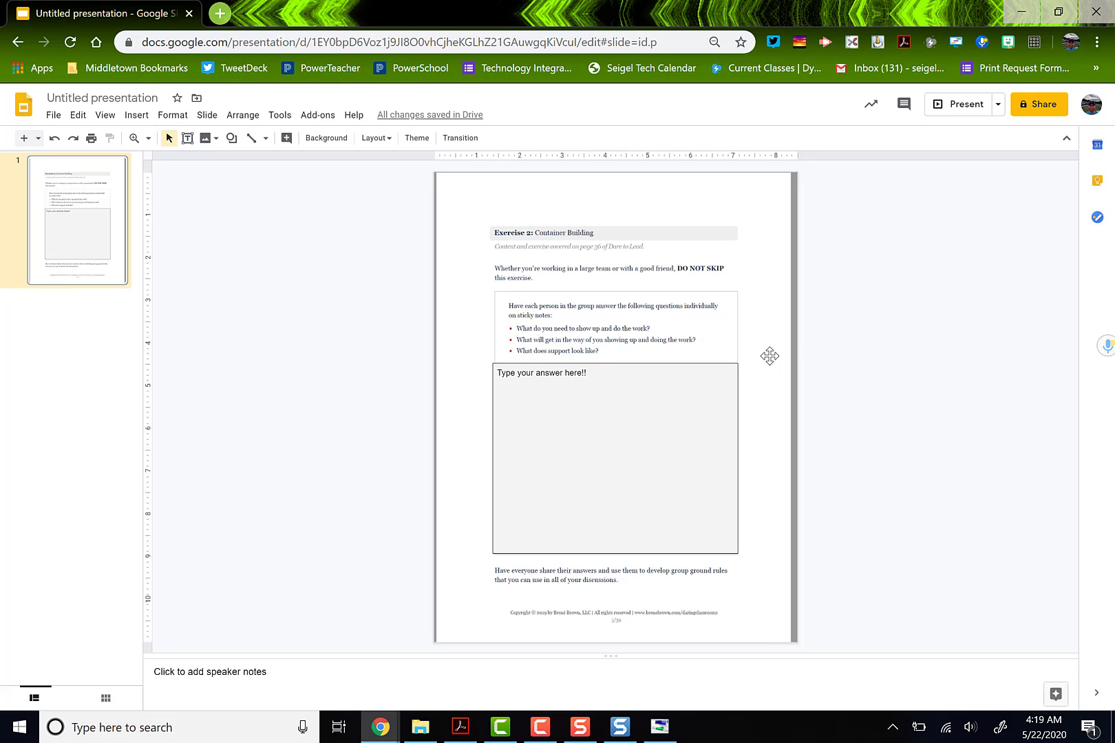
Copy the Exercise 2 worksheet image, paste it onto the Blank layout in the theme master, and return to the slides
left_click(692, 317)
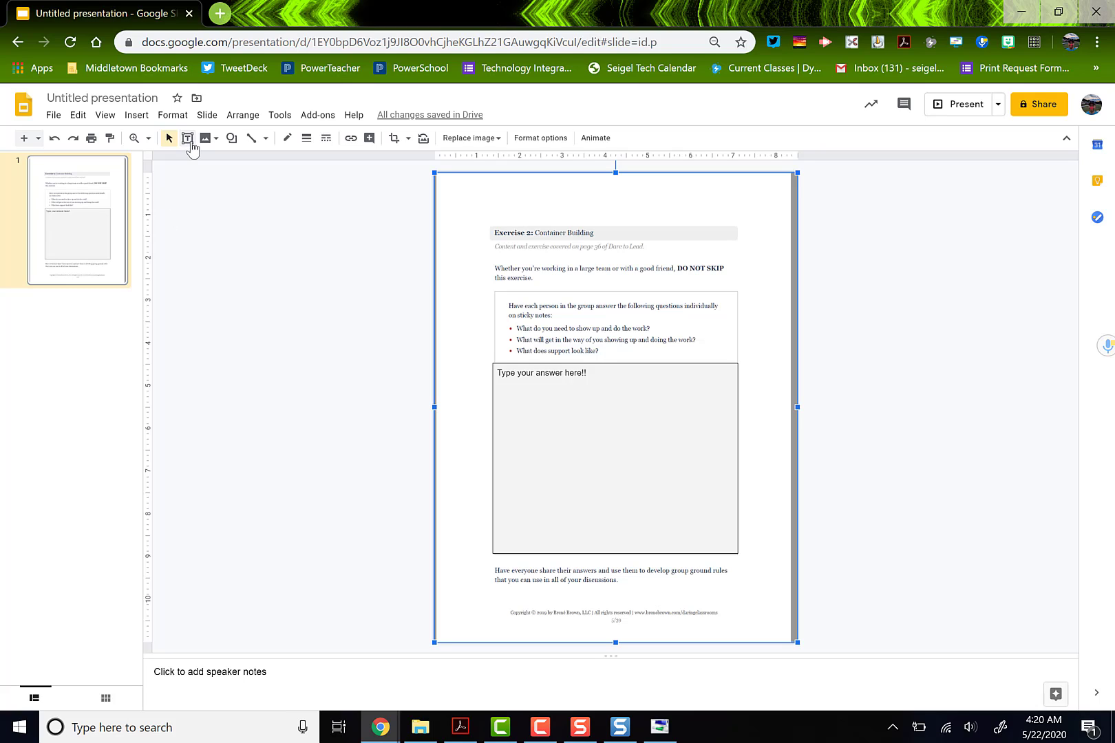
left_click(206, 116)
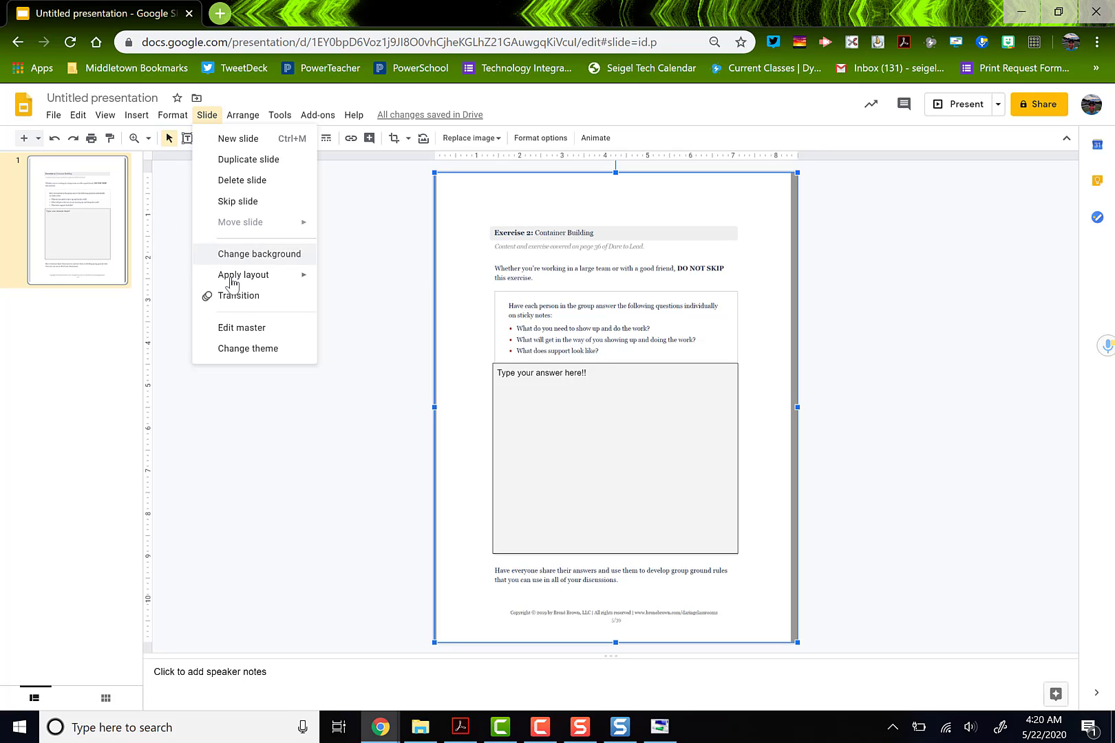
left_click(234, 329)
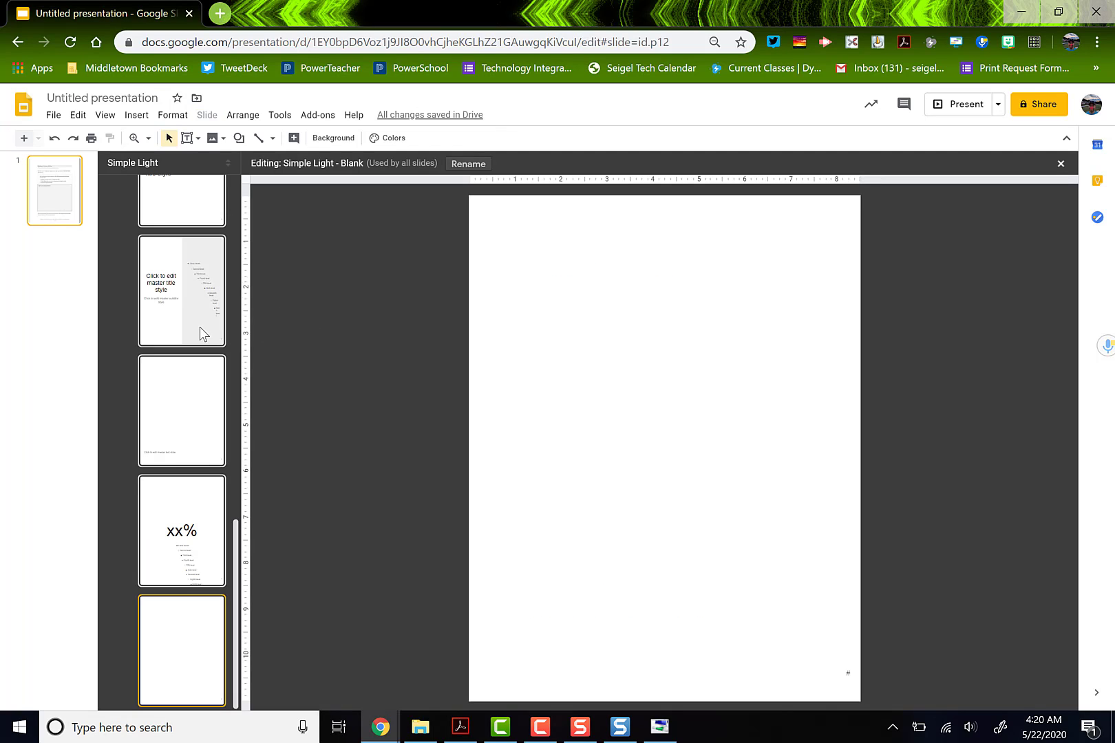
scroll(199, 327, "up", 5)
scroll(200, 333, "up", 5)
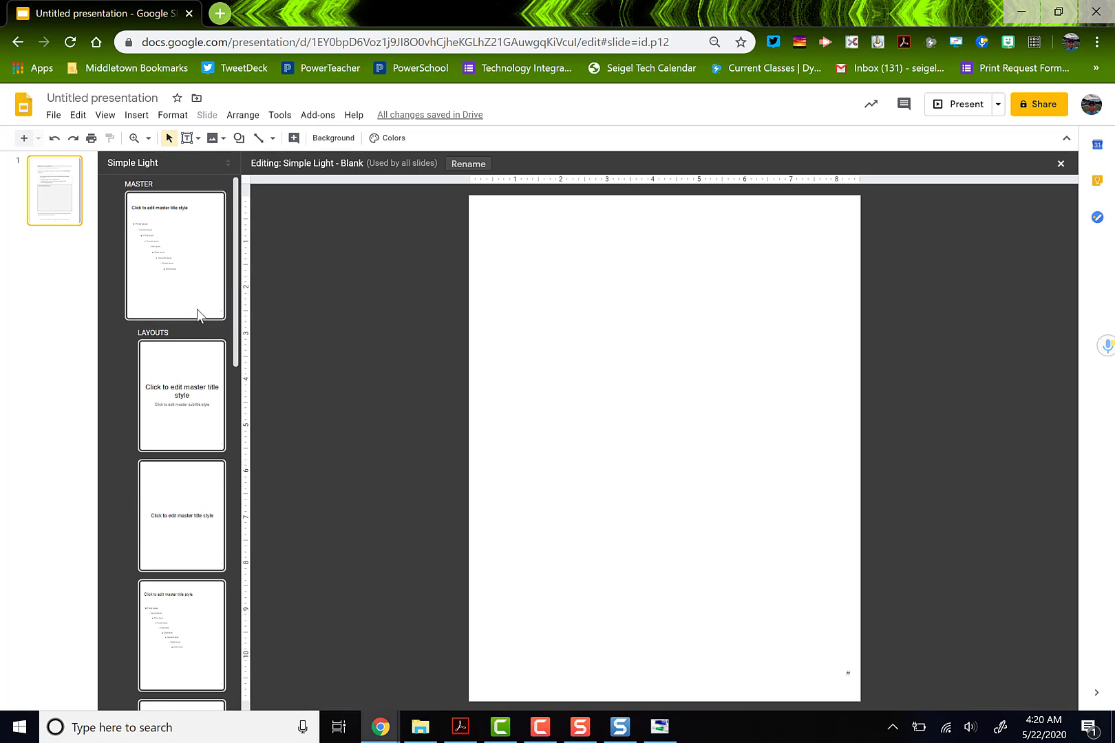
left_click(197, 309)
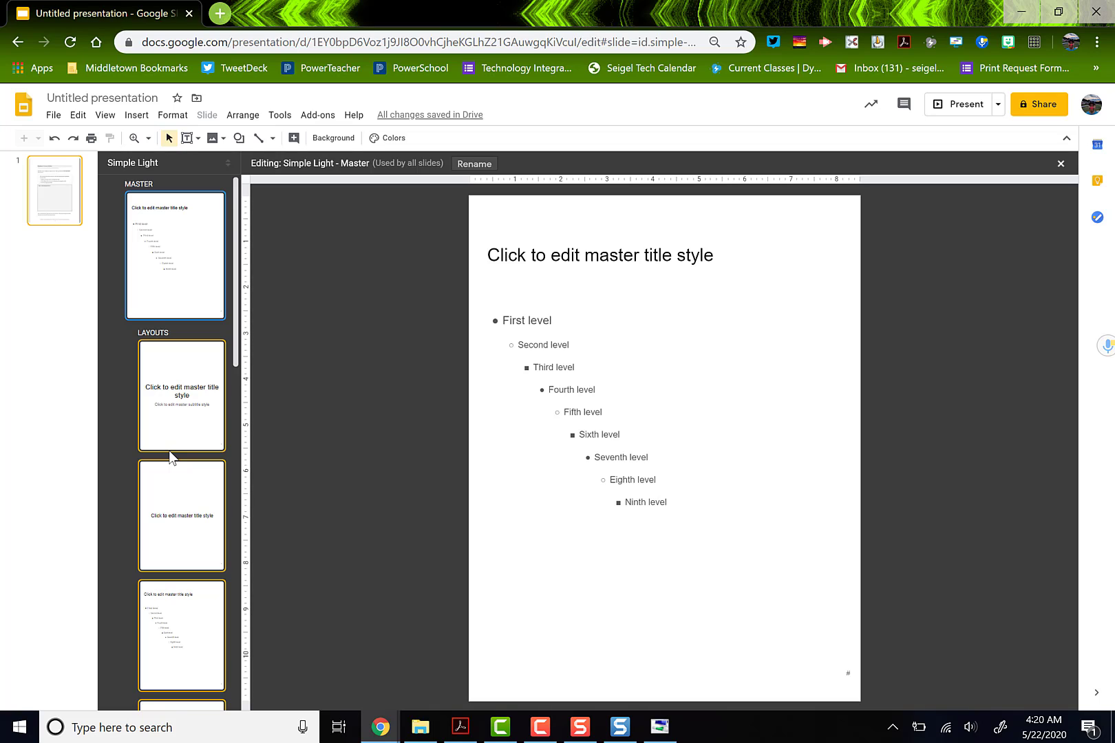
scroll(171, 457, "down", 10)
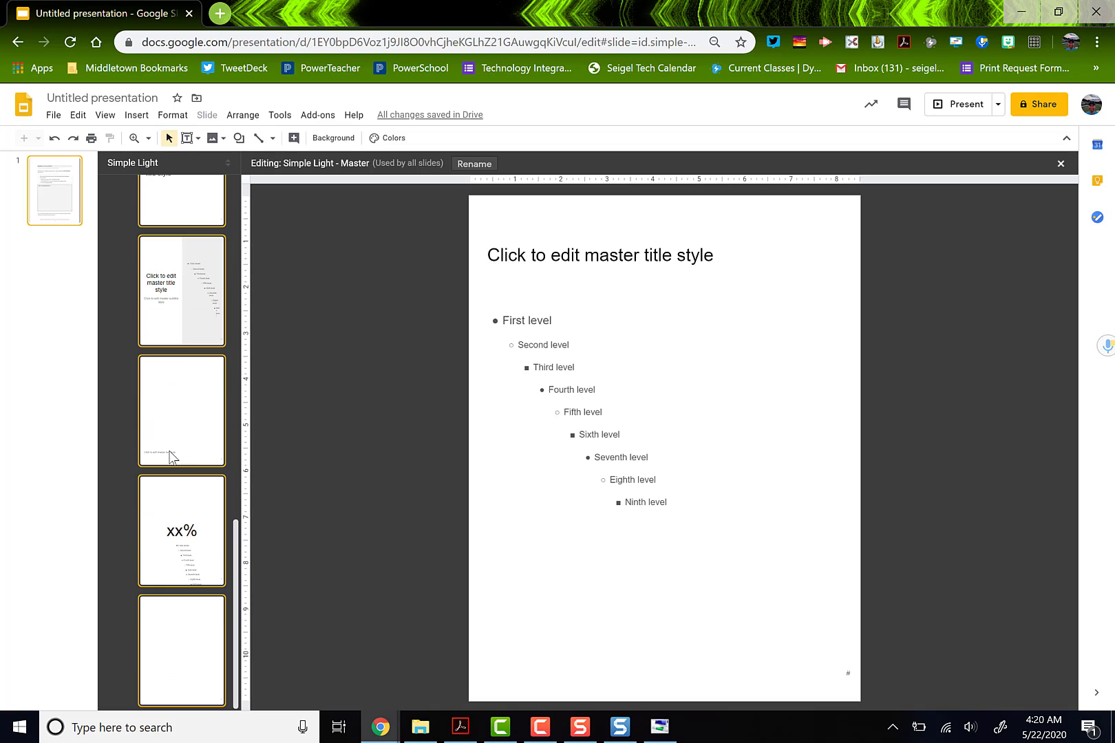
left_click(177, 647)
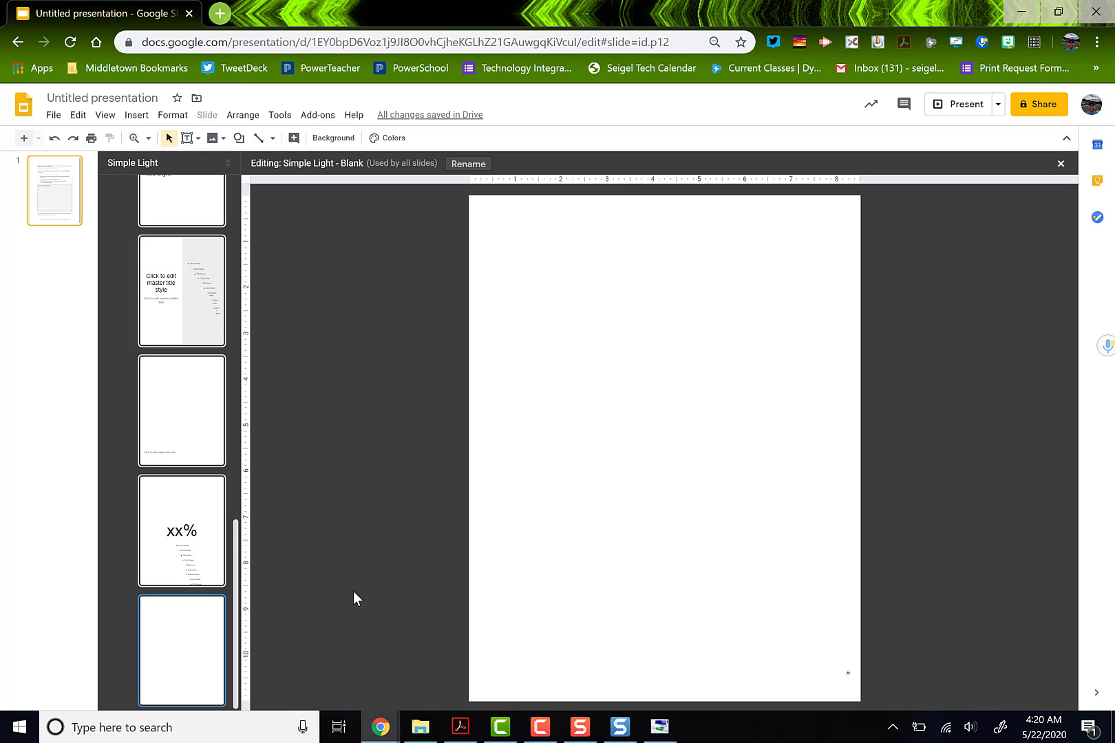
left_click(583, 639)
key("ctrl+v")
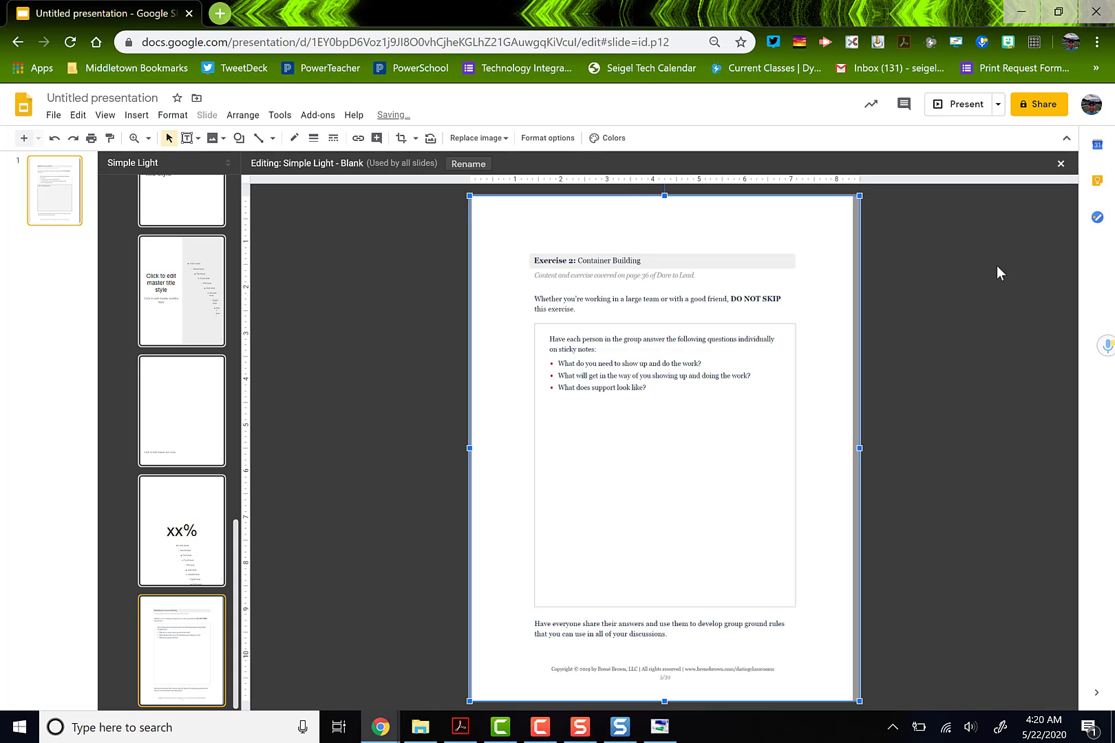
left_click(1060, 165)
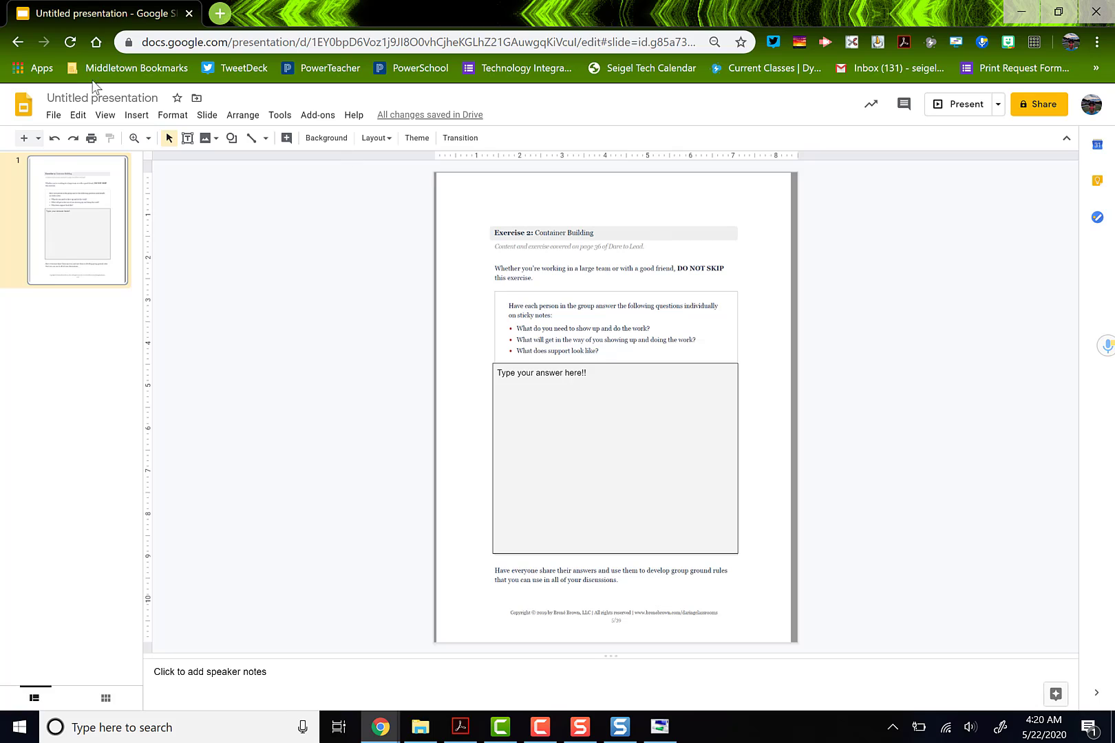
Add a new slide with the Blank layout and try to move its worksheet background
left_click(38, 138)
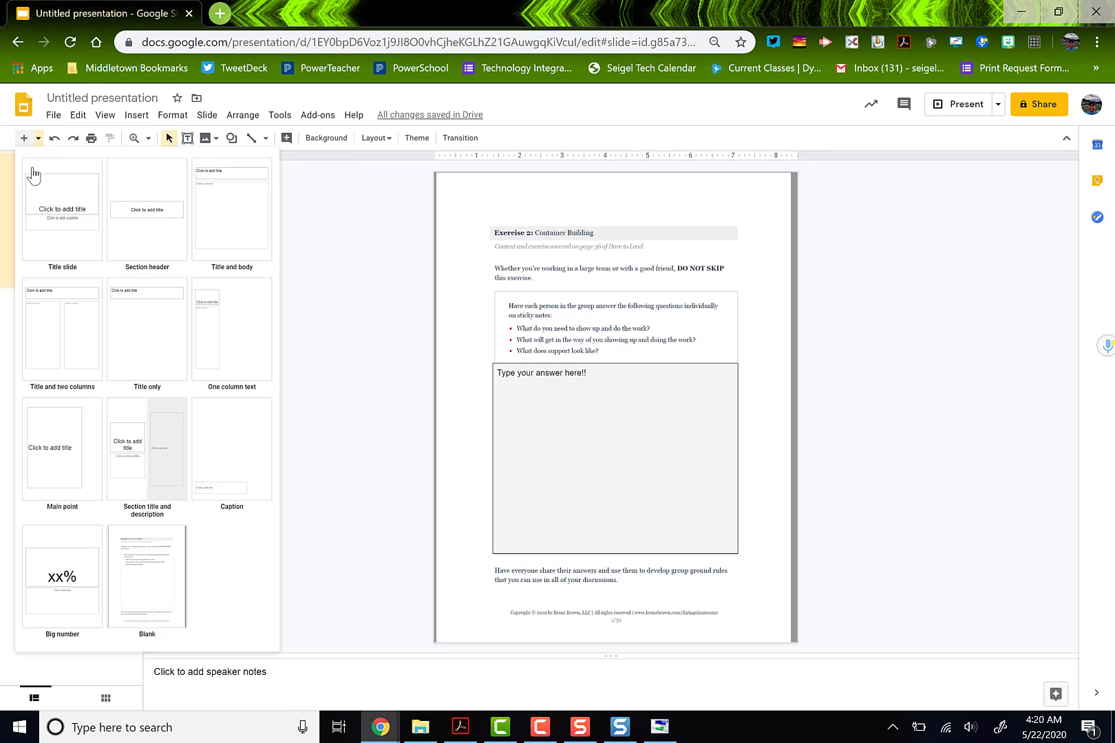
left_click(147, 604)
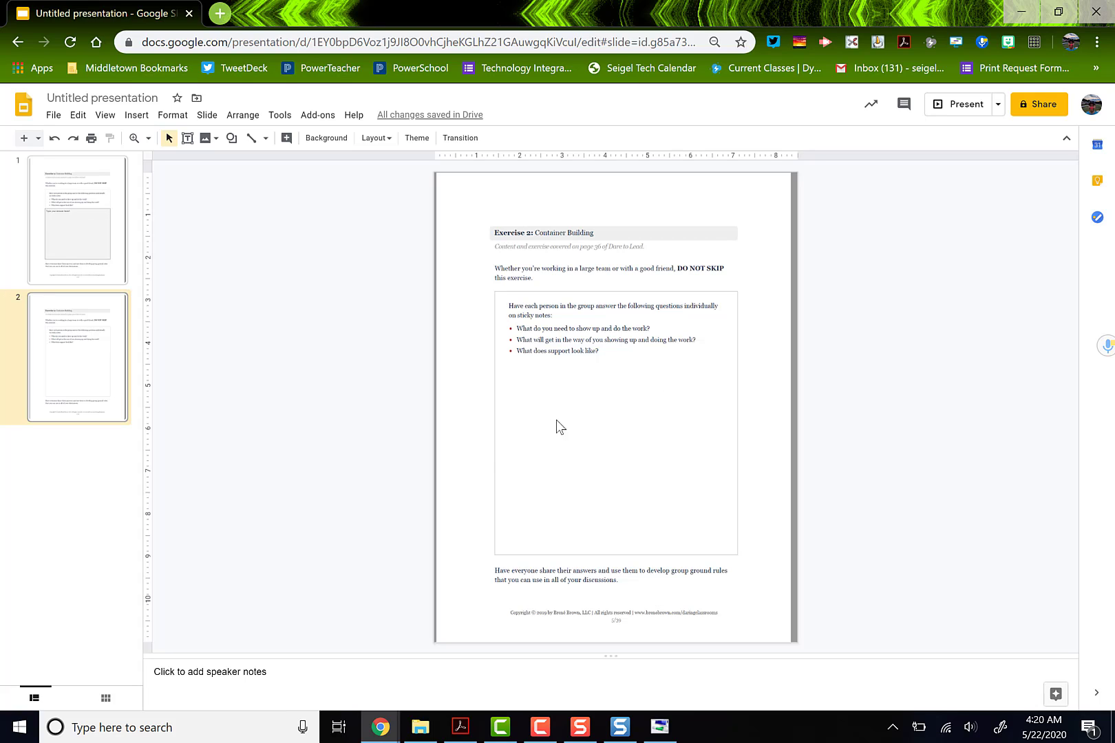
mouse_move(582, 472)
left_mouse_down()
mouse_move(436, 465)
mouse_move(442, 501)
mouse_move(304, 462)
left_mouse_up()
Add a text box over slide 2's blank answer area, below the bullet questions, containing "Type answer here!!"
left_click(186, 140)
left_click_drag(498, 366, 736, 553)
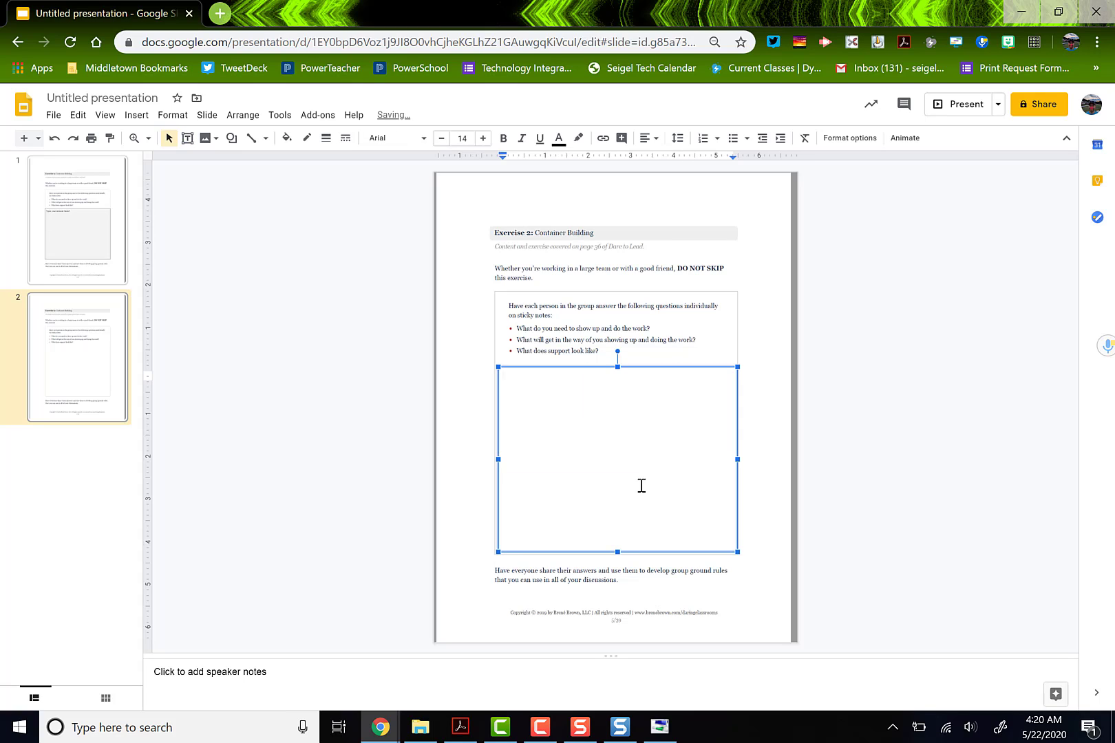
type("Type answer here!!")
left_click(464, 471)
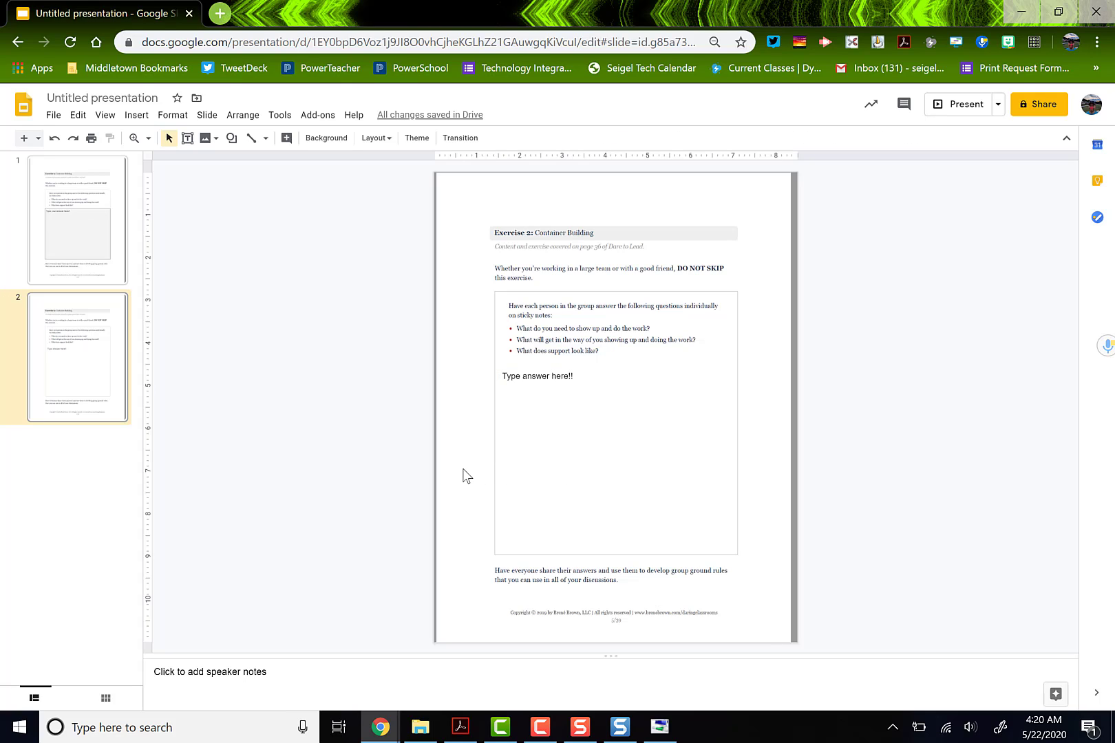
Move slide 2's answer text box around and place it back inside the worksheet's answer frame
left_click(538, 398)
left_click_drag(538, 398, 385, 393)
left_click_drag(482, 405, 533, 393)
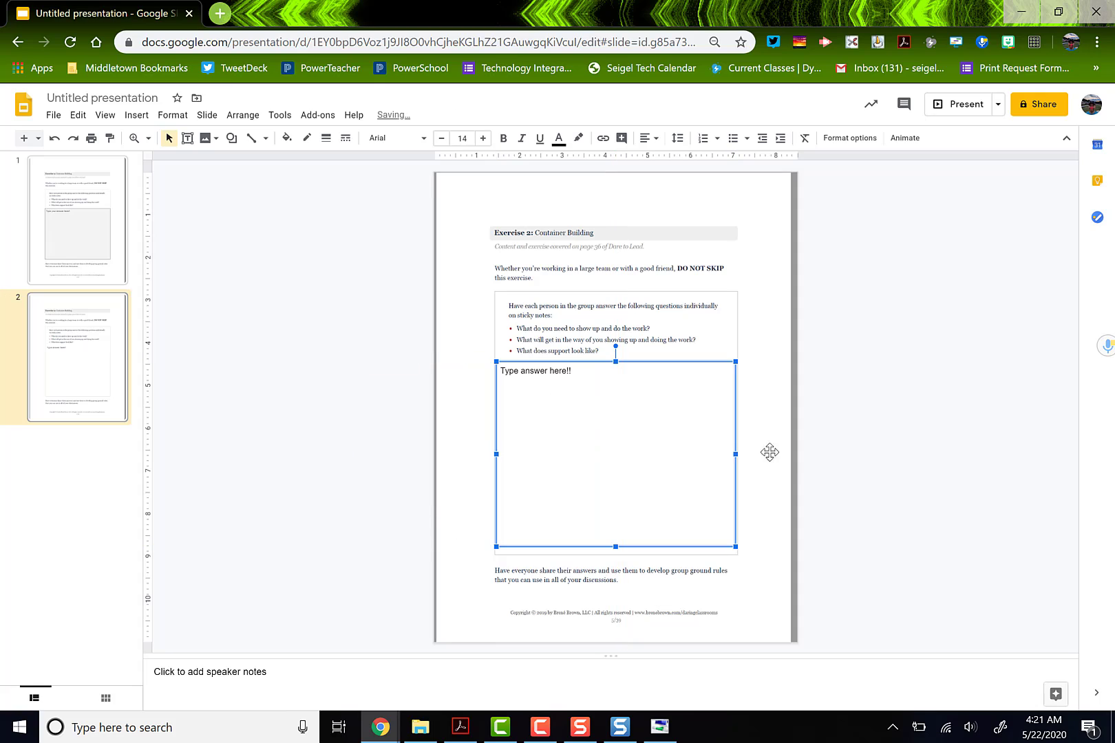
left_click(804, 473)
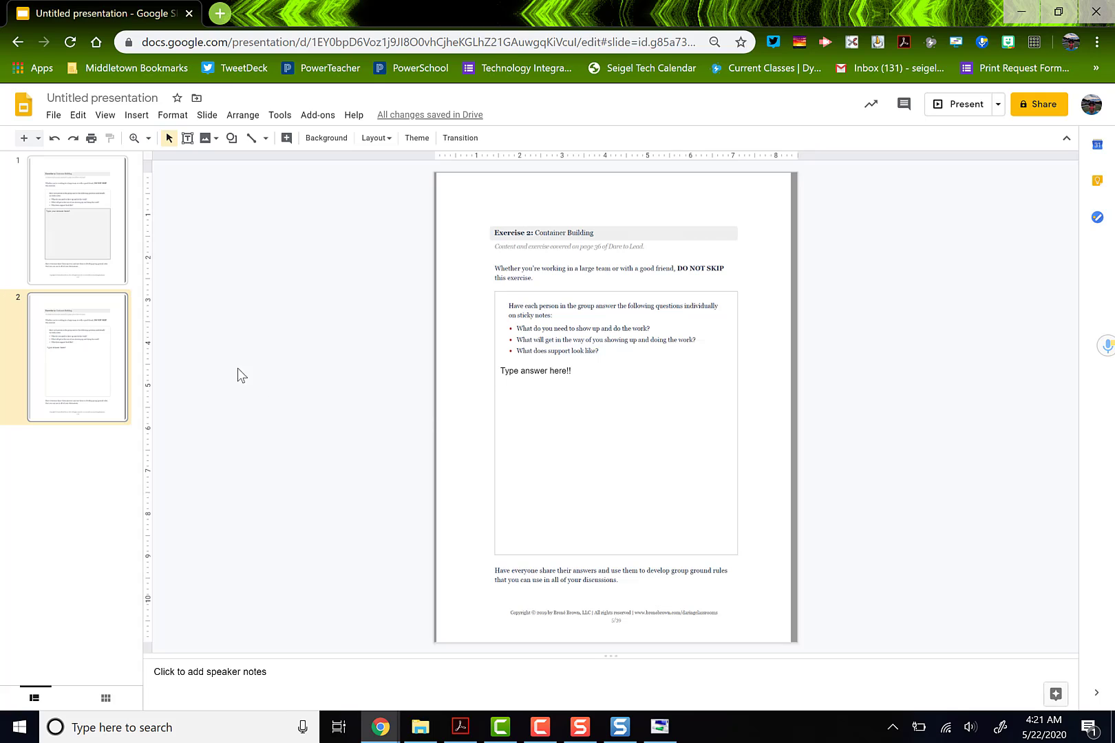
Delete the master text placeholder from the Caption layout in the theme master
left_click(207, 115)
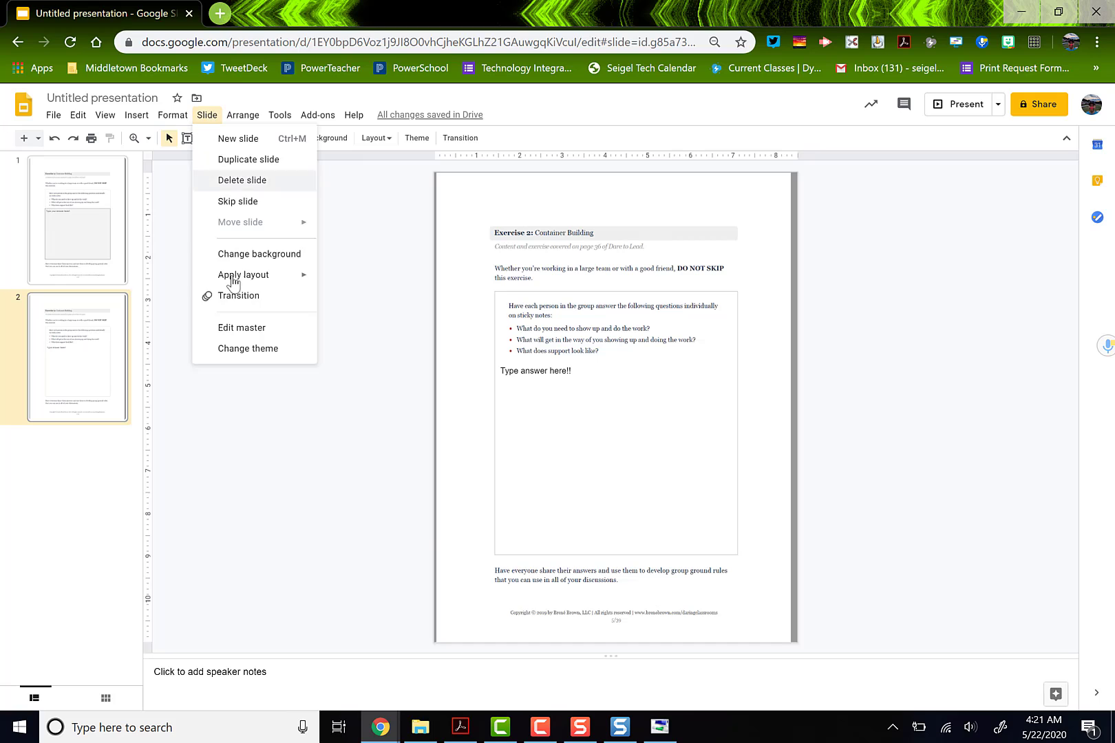
left_click(241, 327)
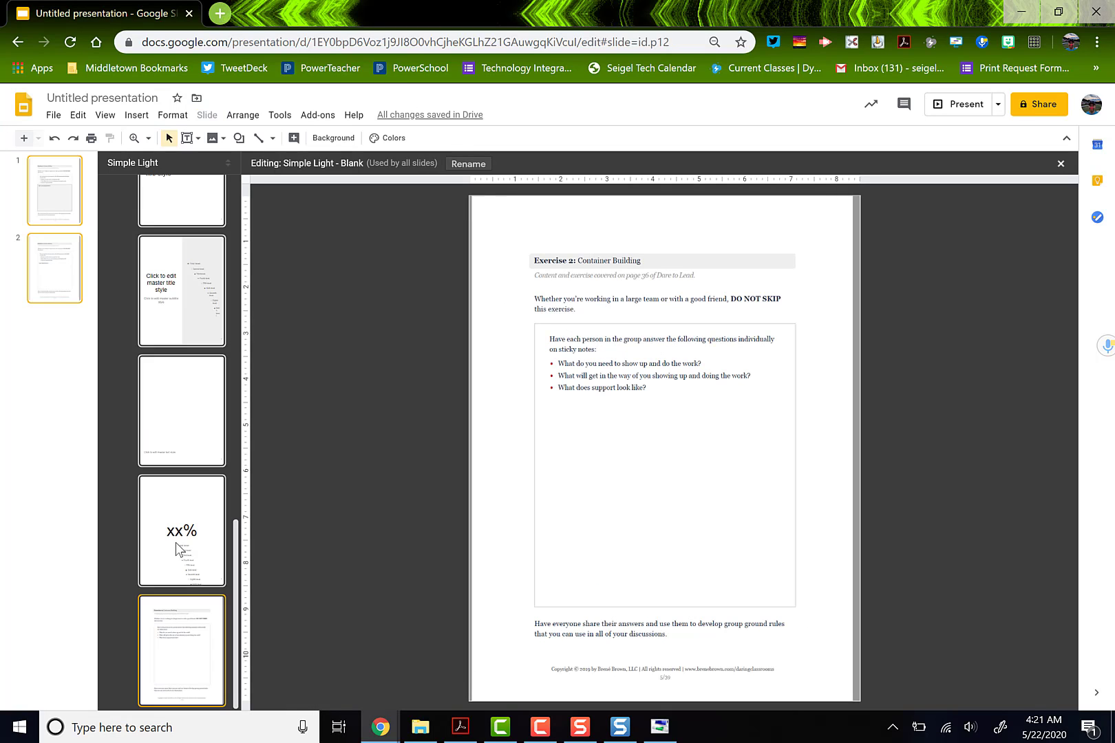
left_click(174, 440)
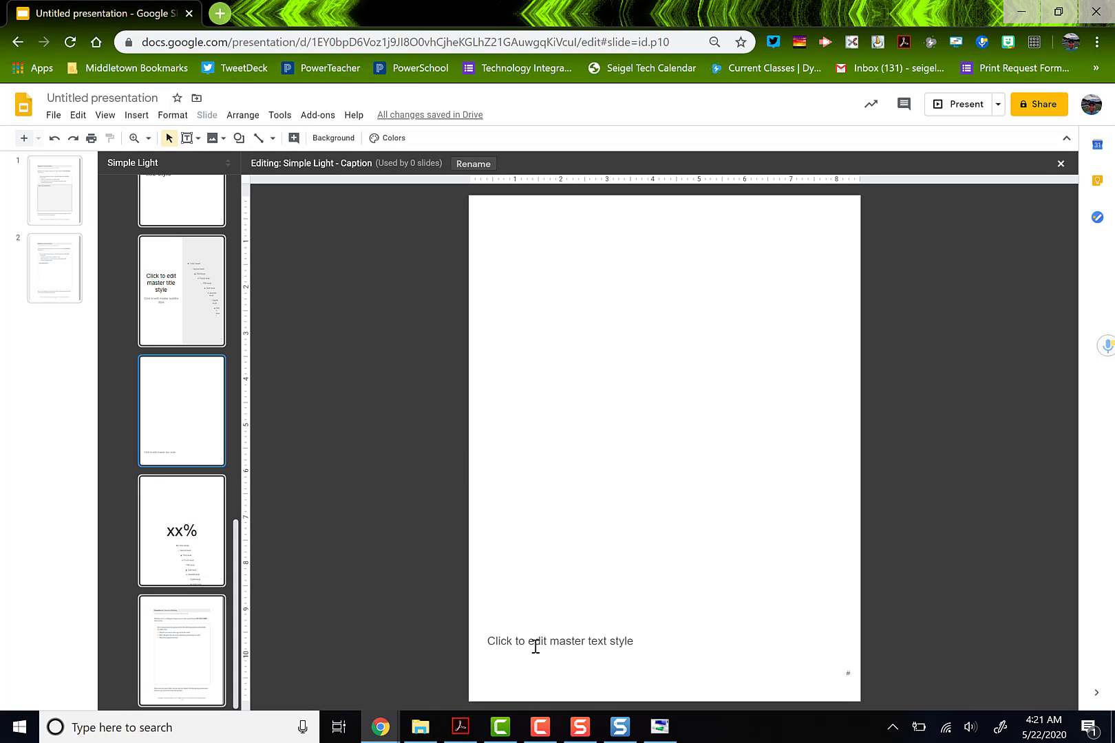
left_click(501, 652)
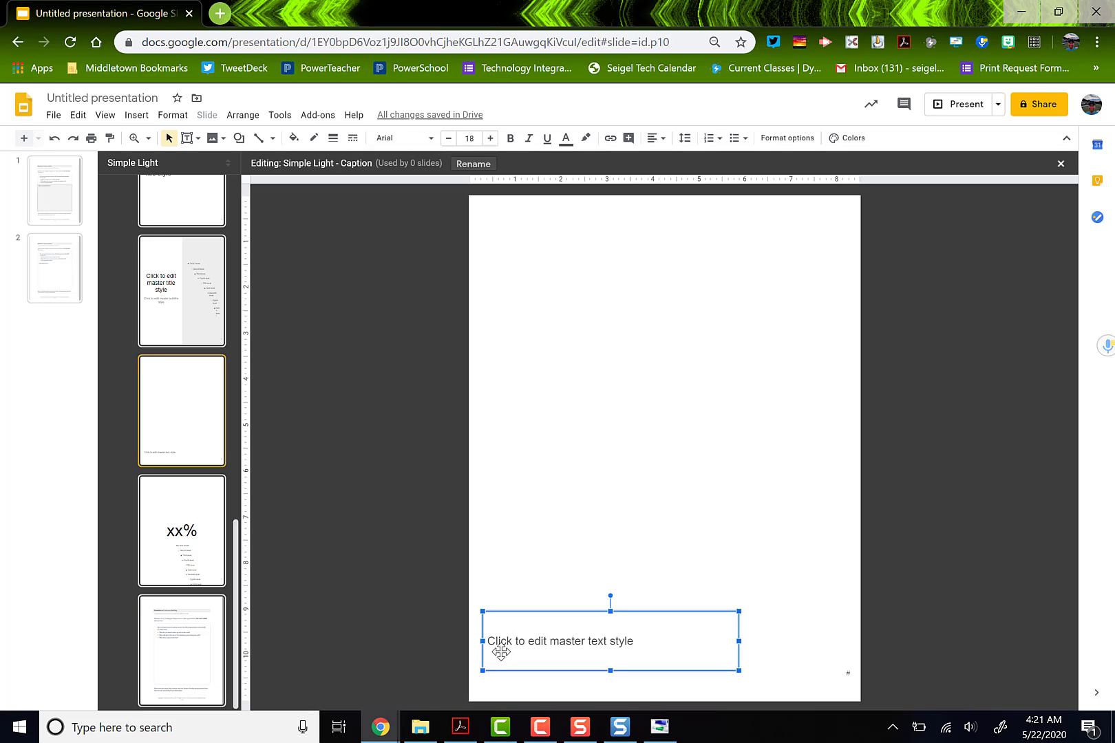
key("Delete")
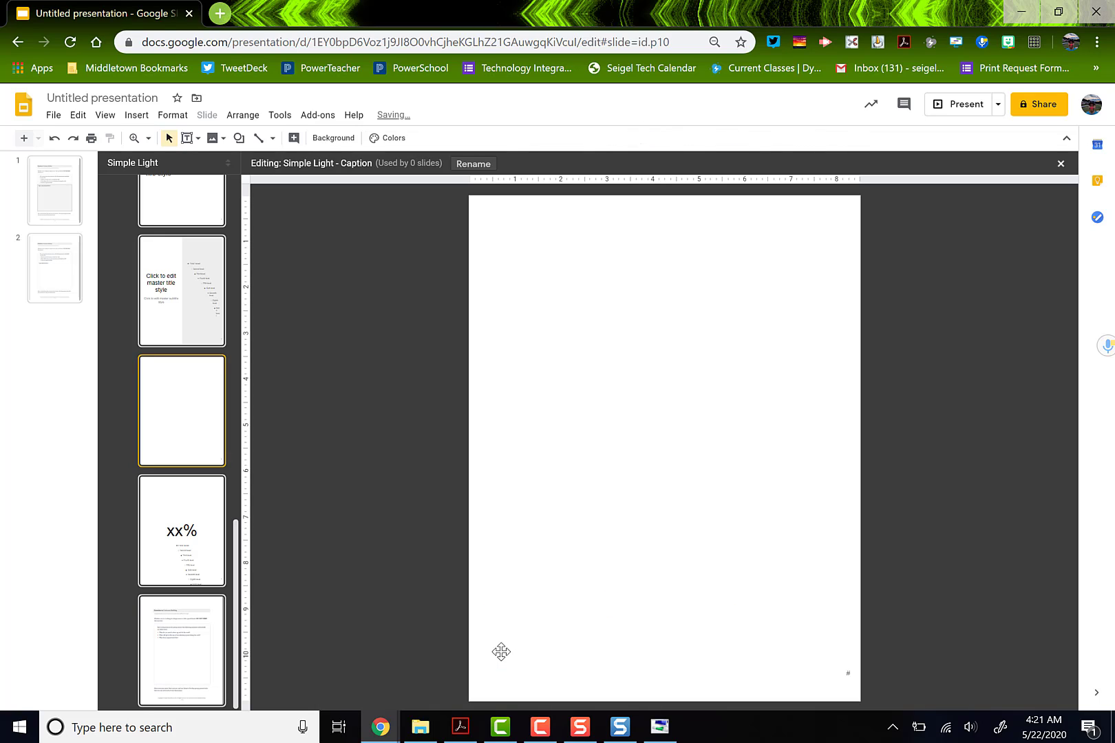
Upload the Exercise 1: Permission Slips page image into the Caption layout and crop off its gray side margins
left_click(225, 139)
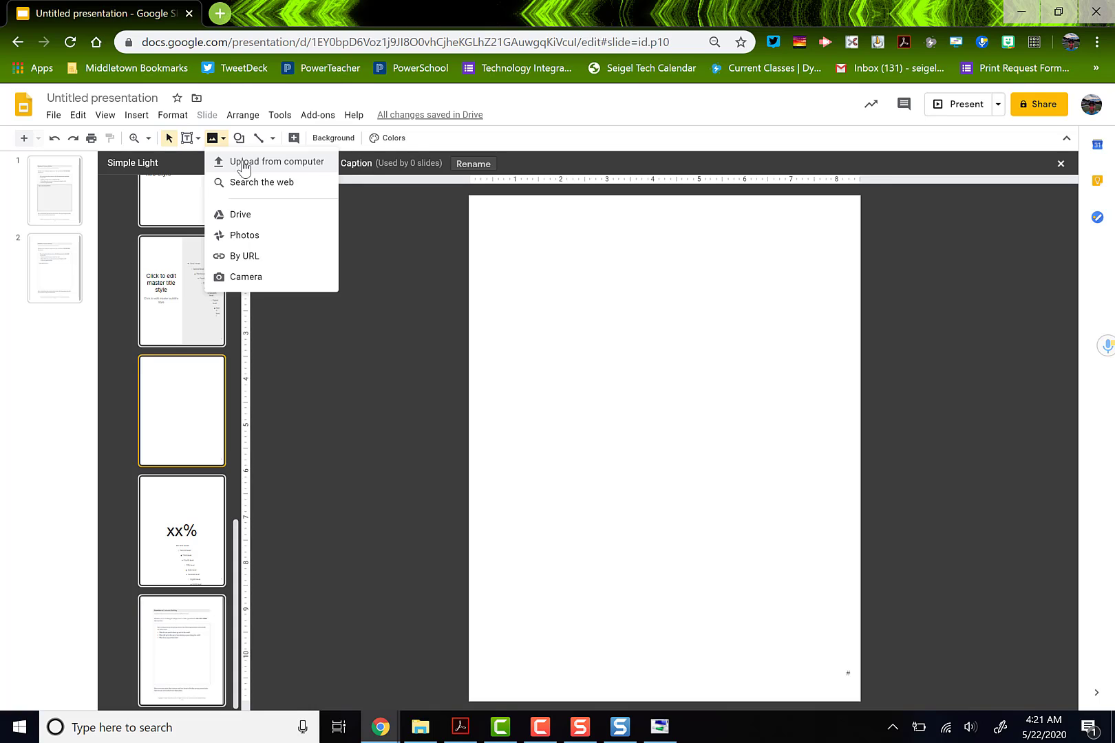
left_click(244, 163)
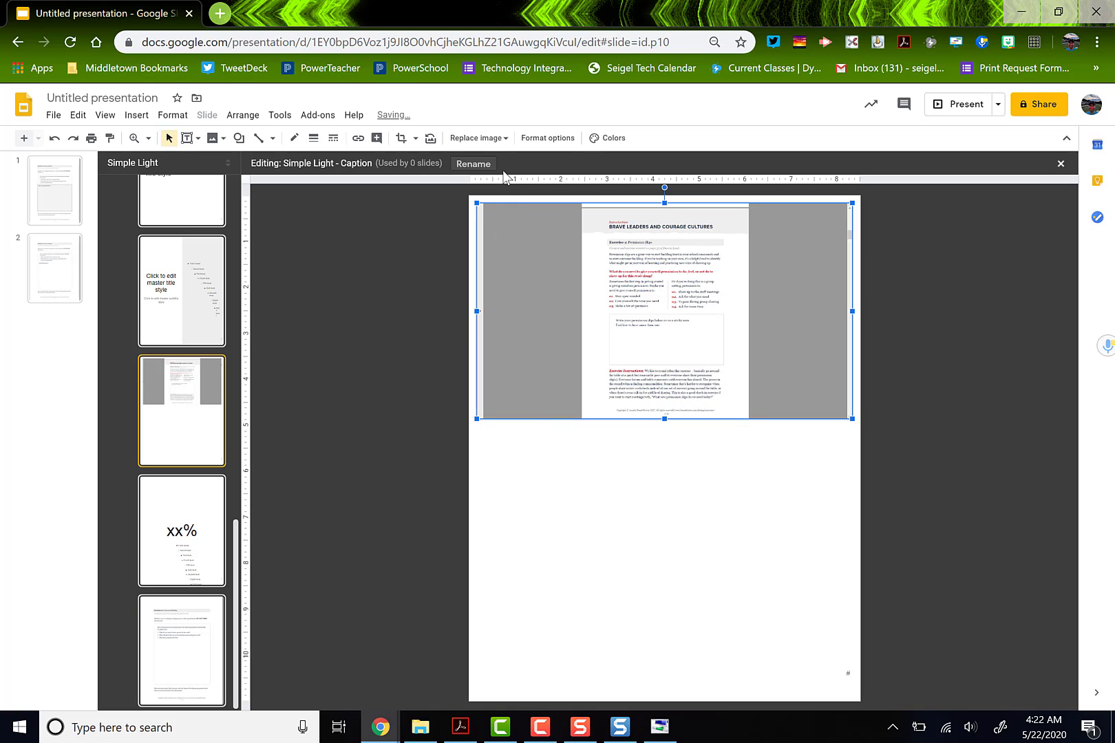
left_click(394, 144)
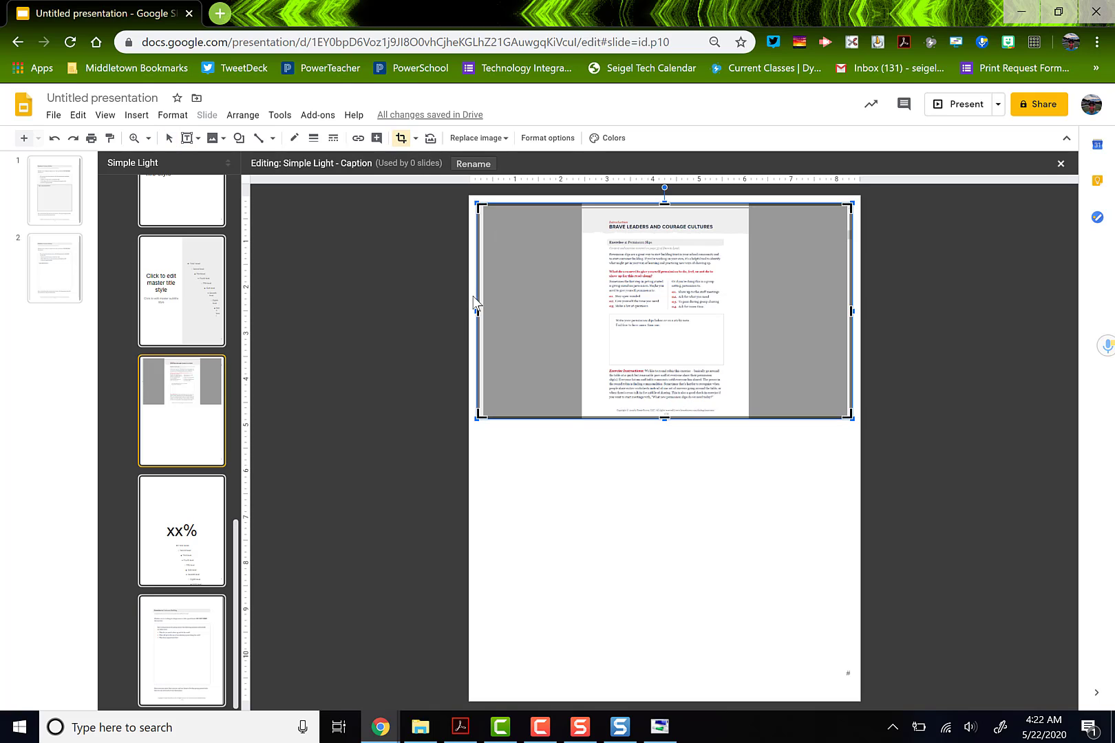
left_click_drag(591, 330, 585, 331)
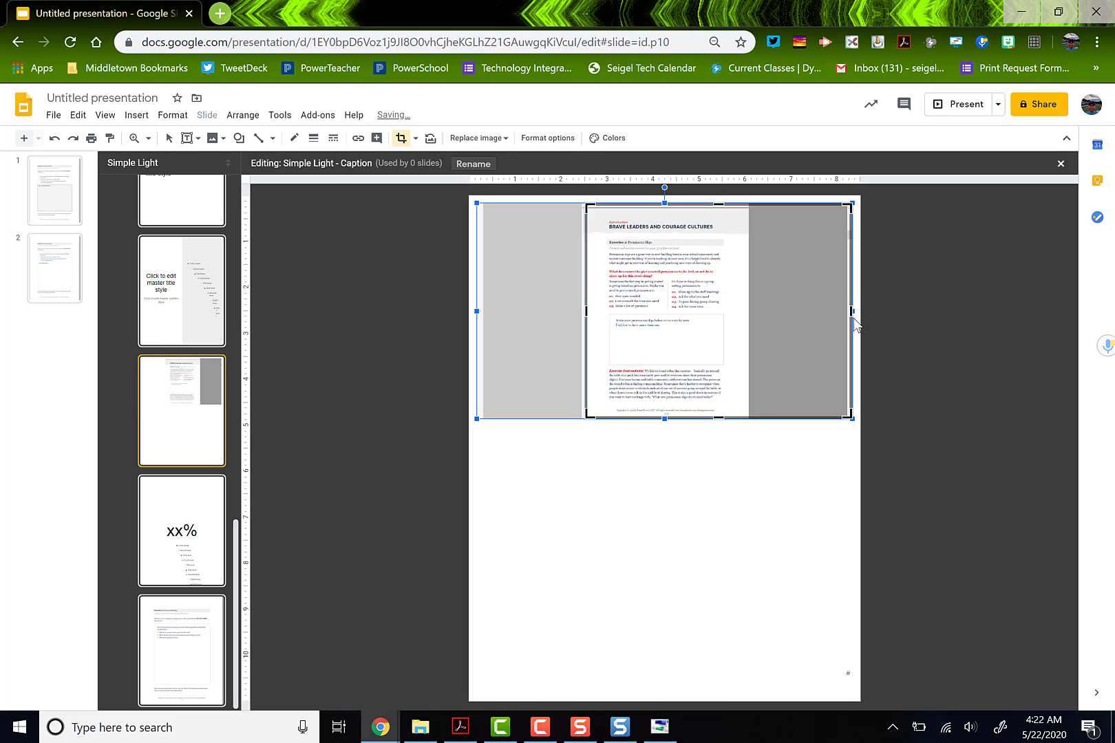
left_click_drag(852, 314, 746, 318)
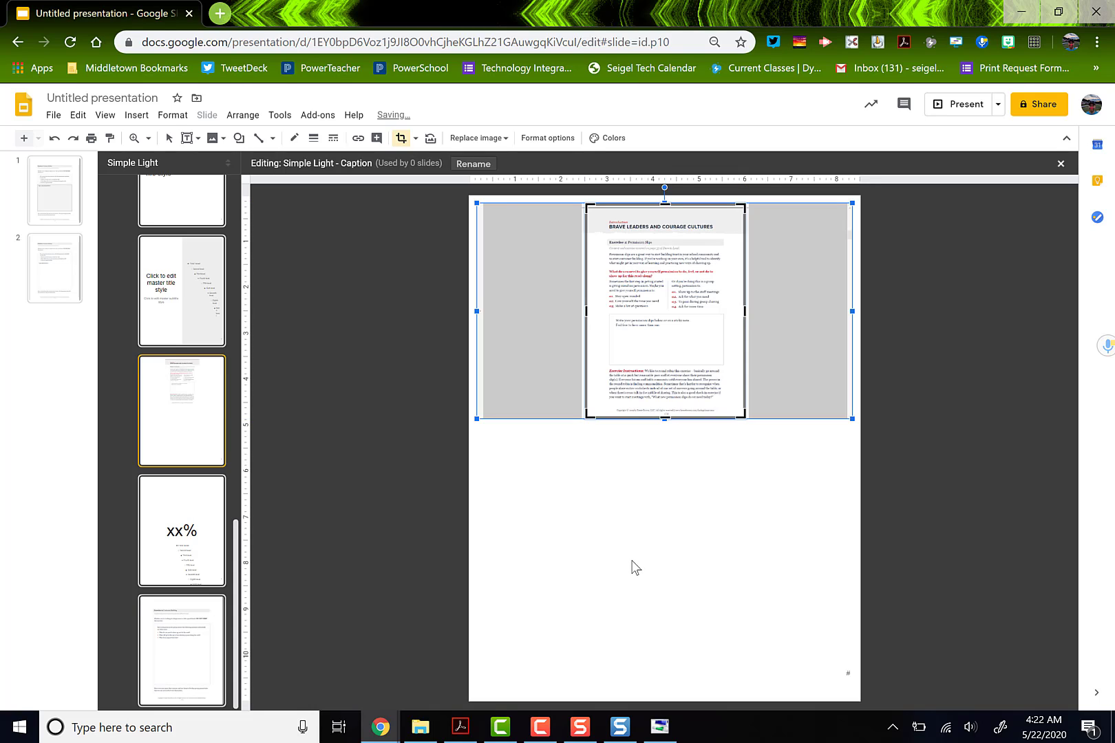
key("Return")
Enlarge the cropped page image and position it to fill the full width and height of the Caption layout
left_click_drag(585, 418, 423, 714)
key("Escape")
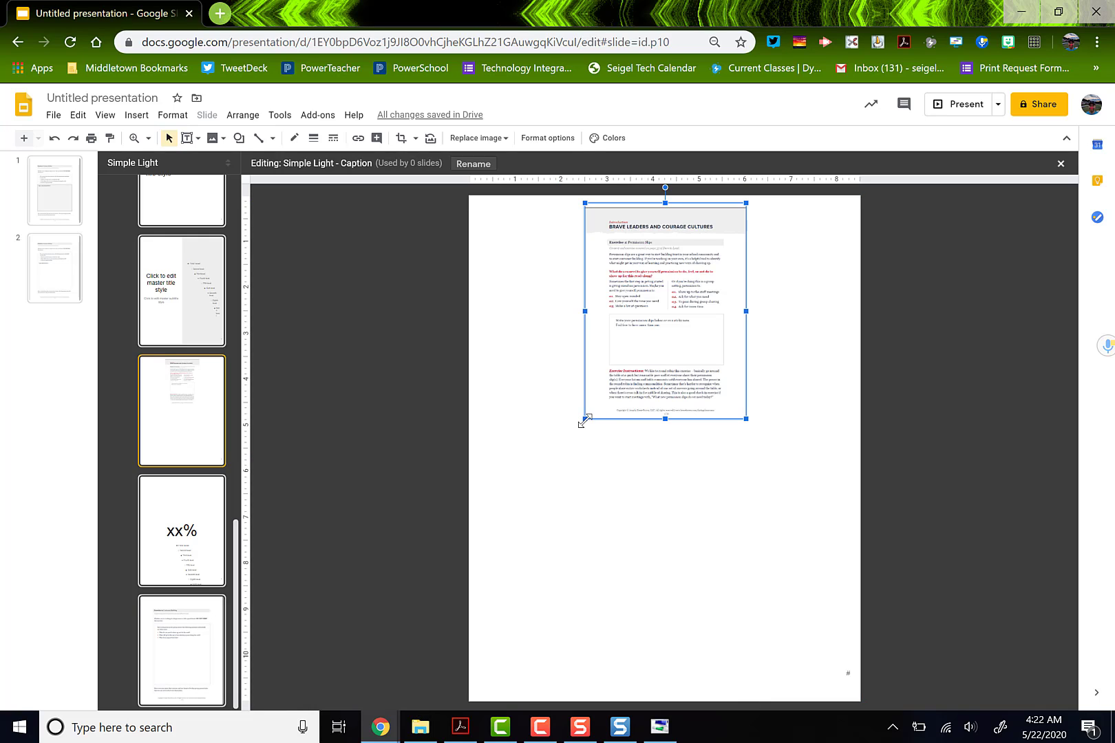
left_click_drag(585, 419, 409, 703)
left_click_drag(673, 455, 741, 449)
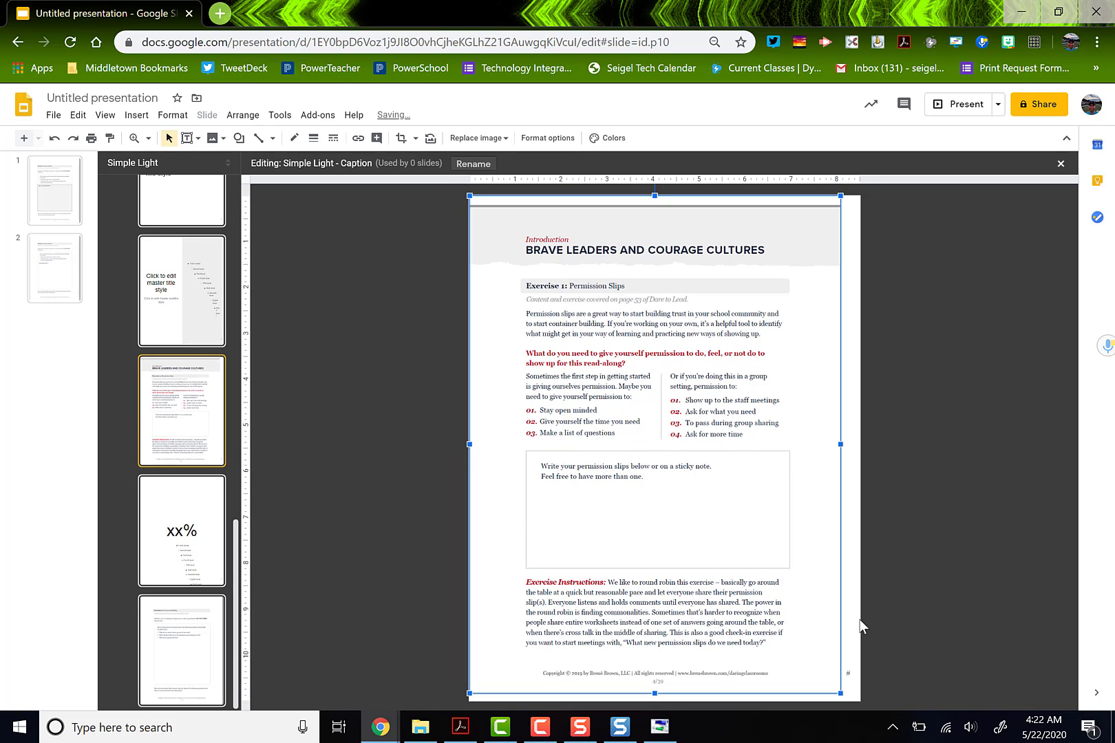
left_click_drag(841, 693, 860, 710)
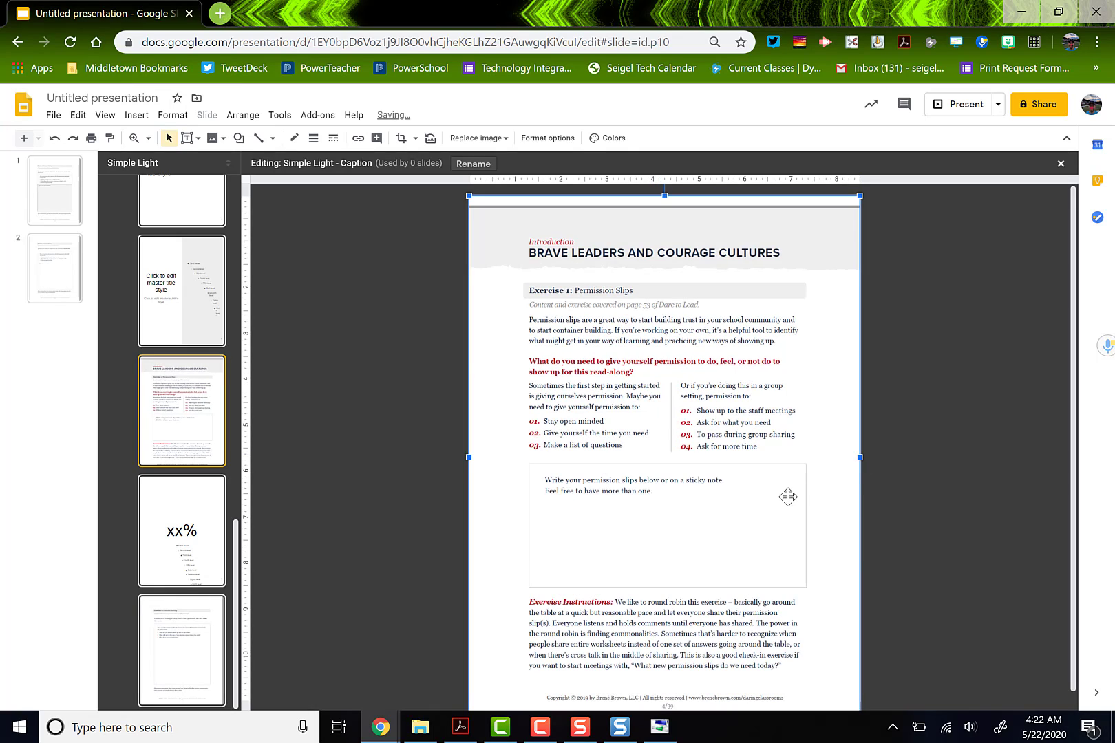
left_click_drag(790, 495, 790, 487)
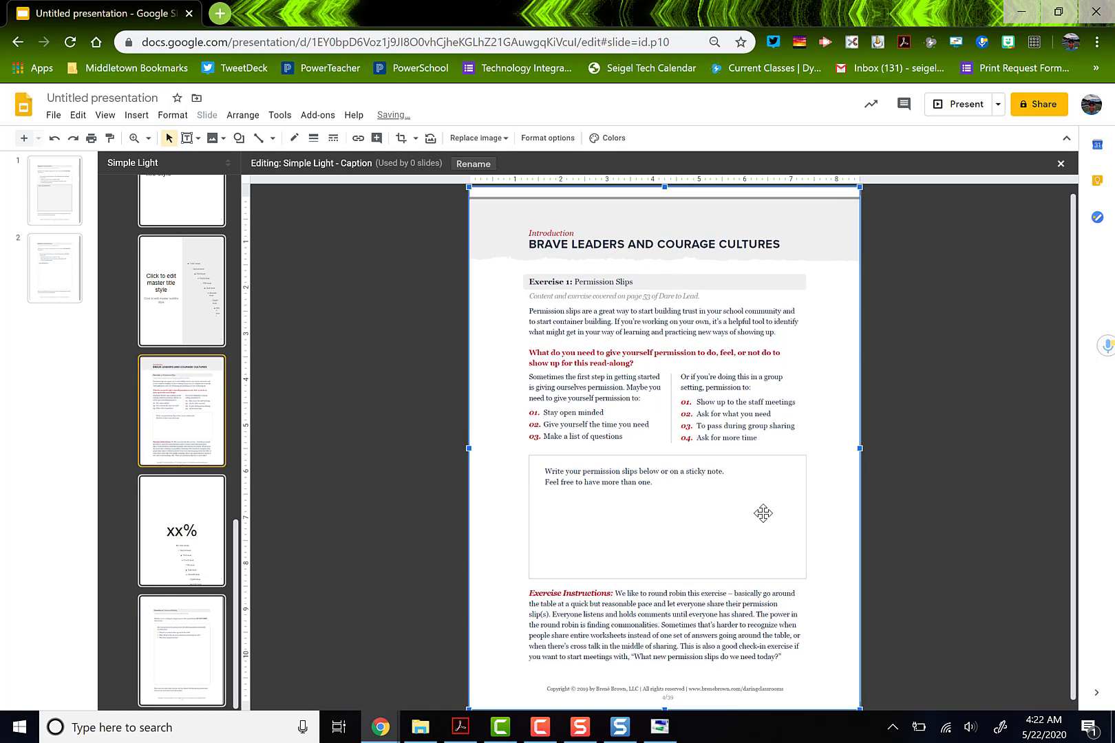
Leave the theme editor and add a new slide with the Caption layout after slide 2
left_click(1012, 486)
left_click(1061, 163)
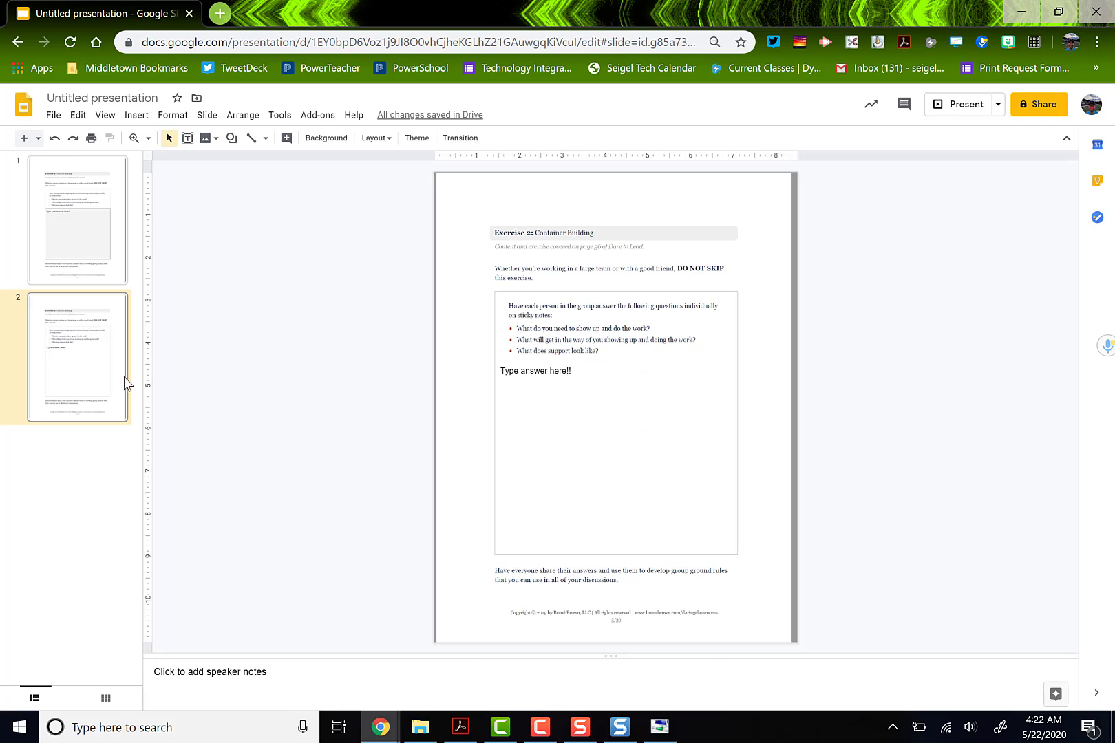
left_click(38, 138)
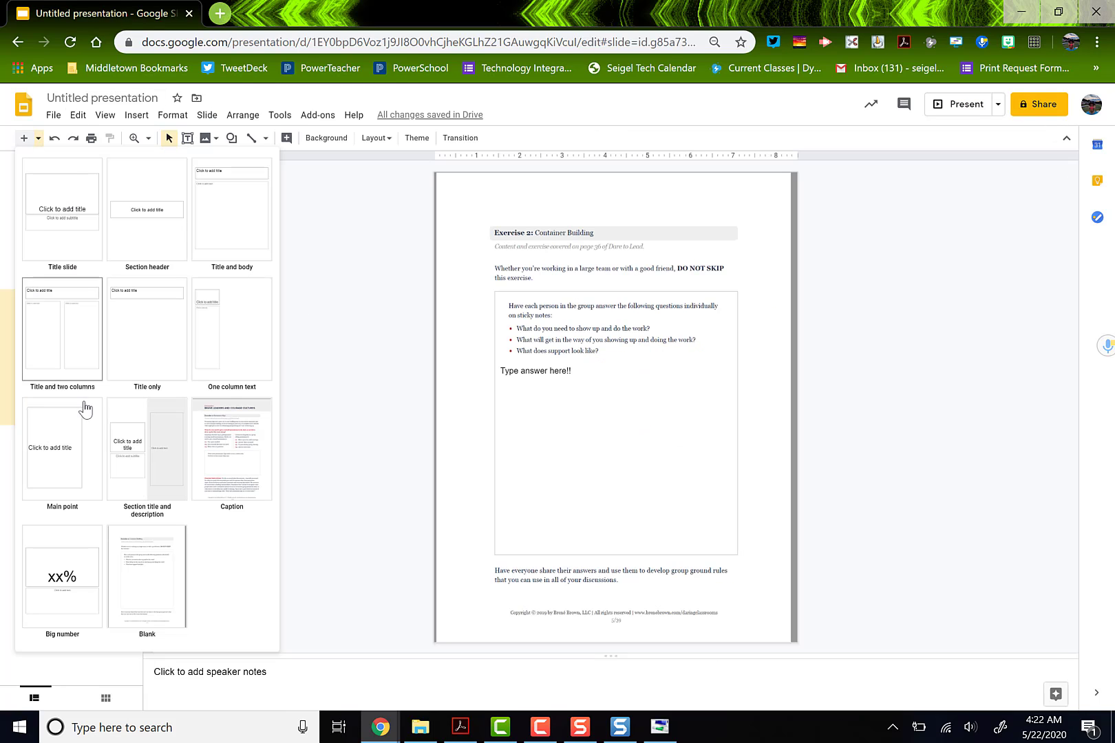
left_click(249, 459)
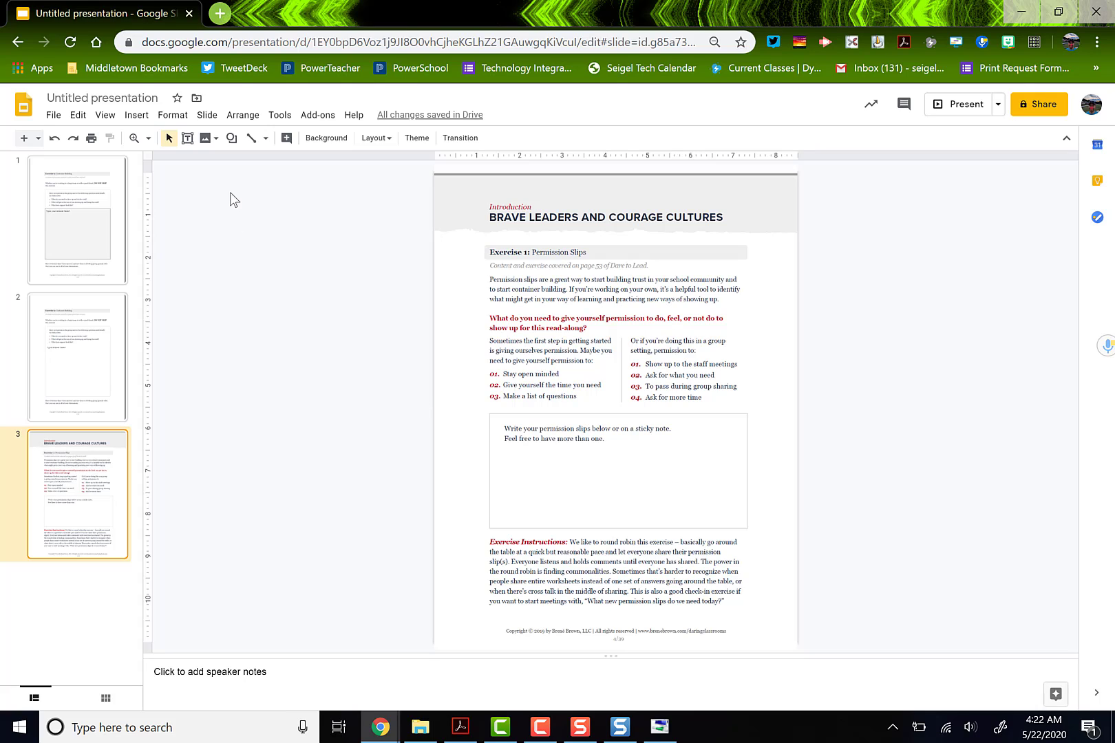
left_click(51, 344)
left_click(535, 487)
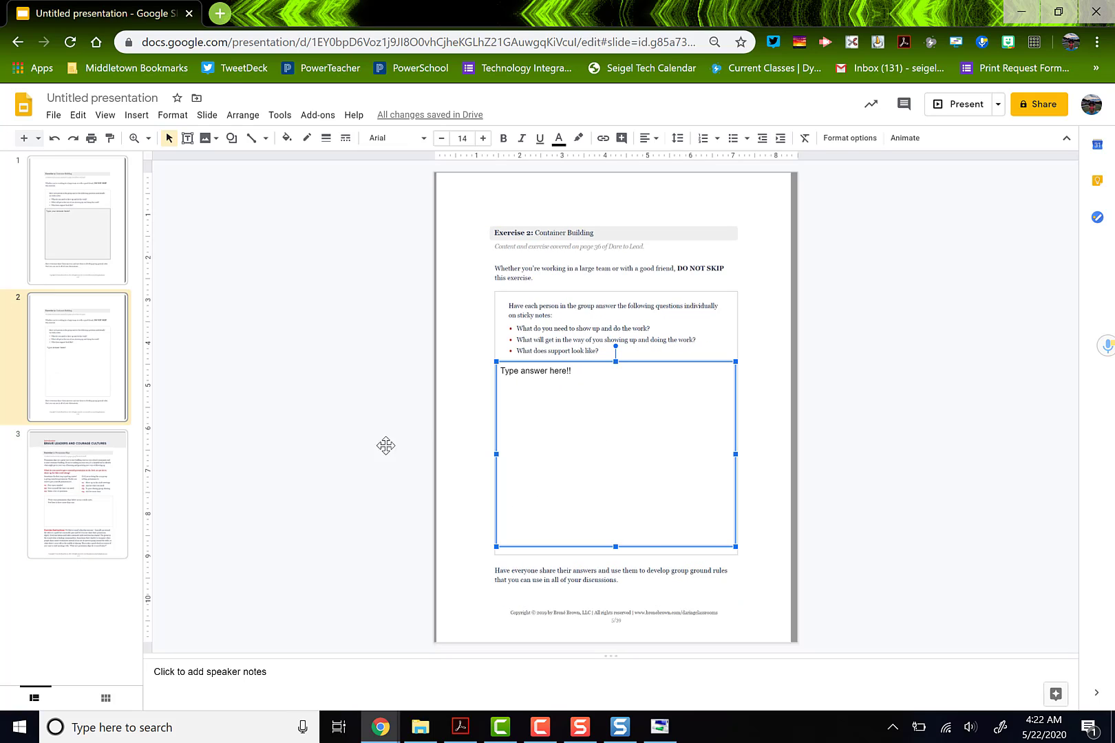
left_click(69, 544)
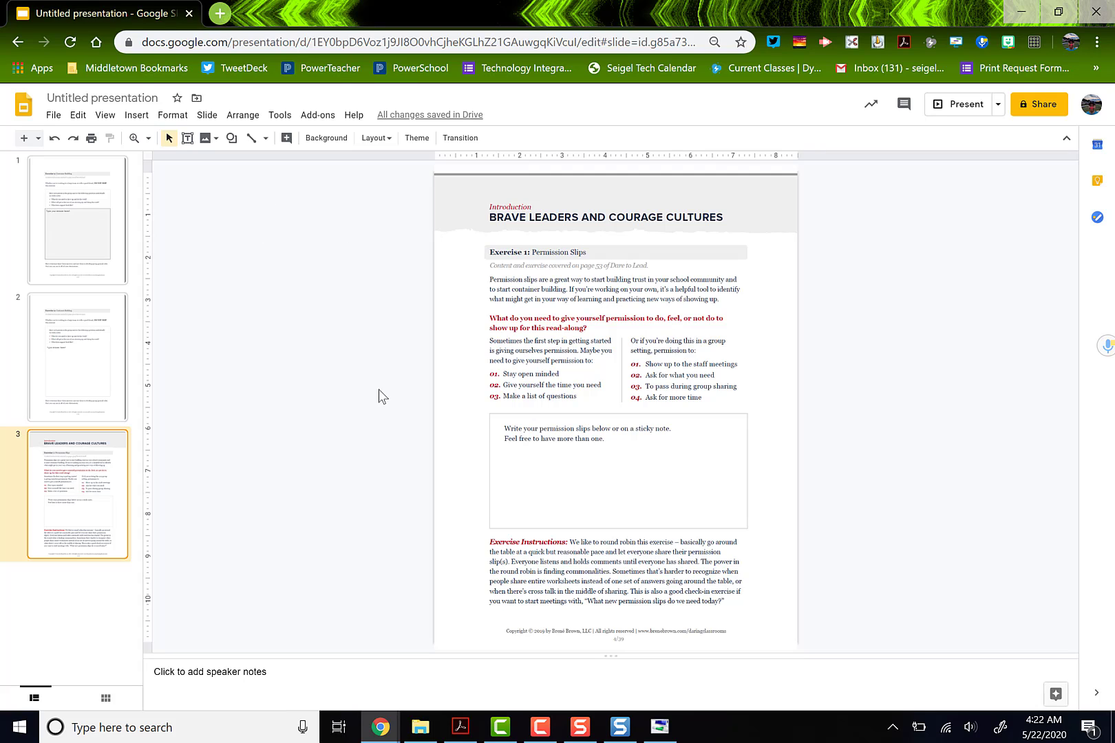
Draw an oval on slide 3 around the introductory paragraph beginning "Permission slips are a great way" and extend it upward slightly
left_click(232, 139)
mouse_move(283, 163)
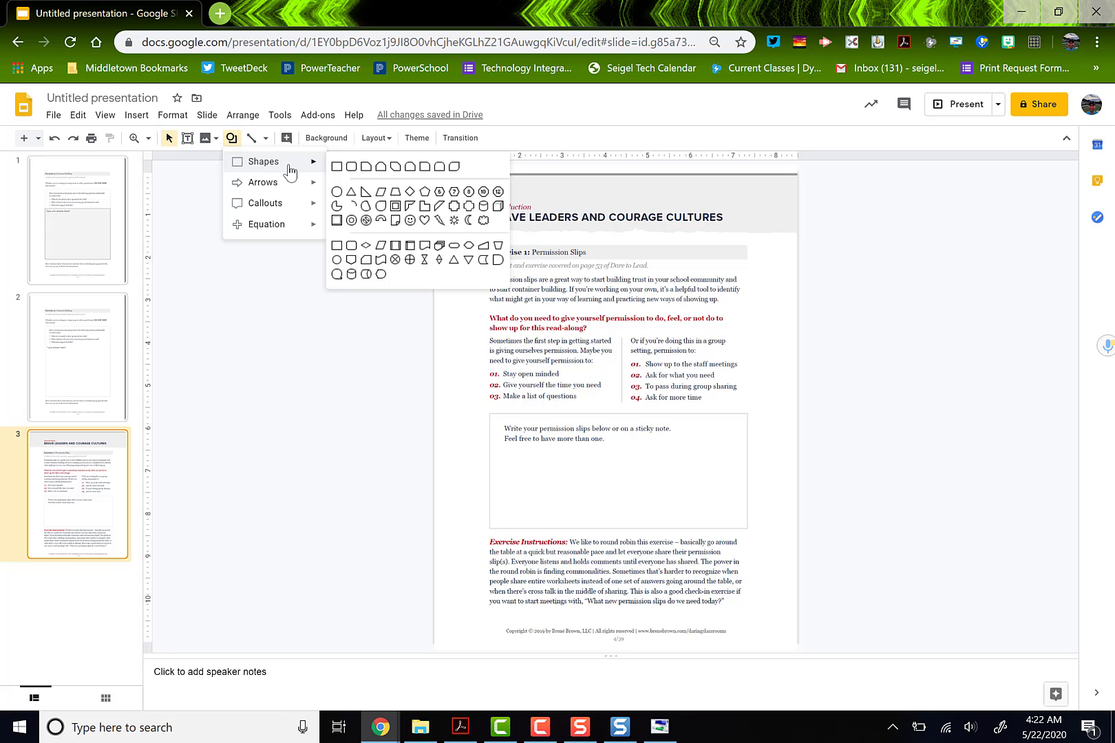
left_click(337, 193)
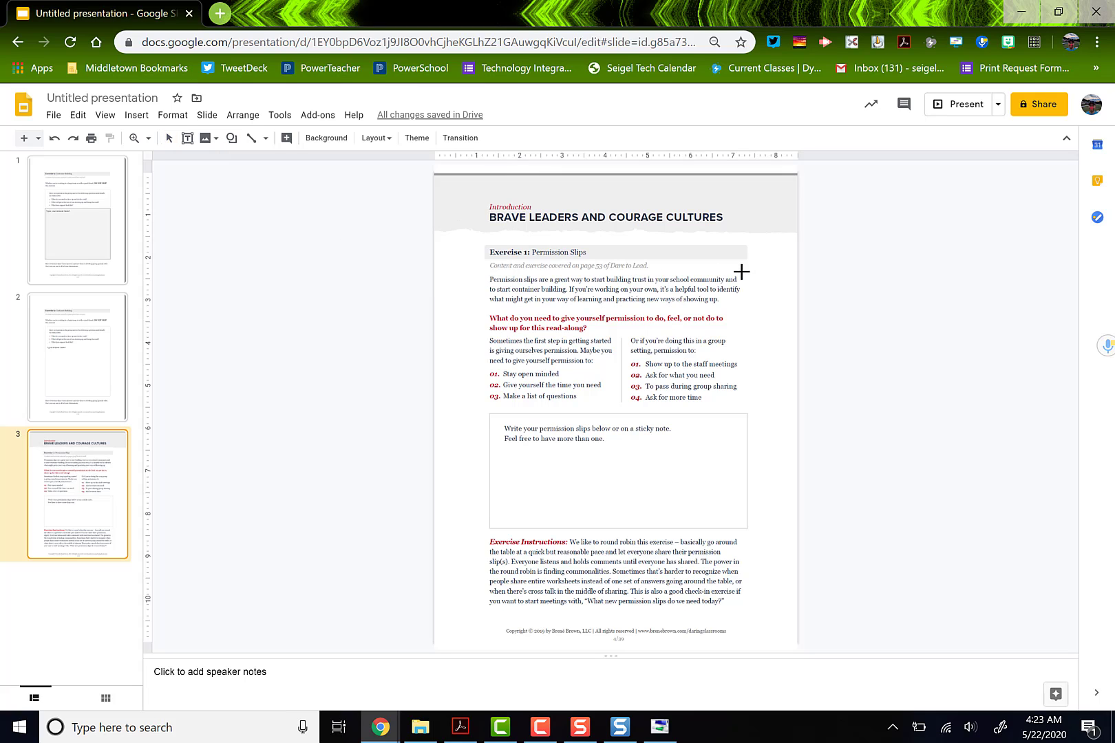
left_click_drag(741, 272, 463, 317)
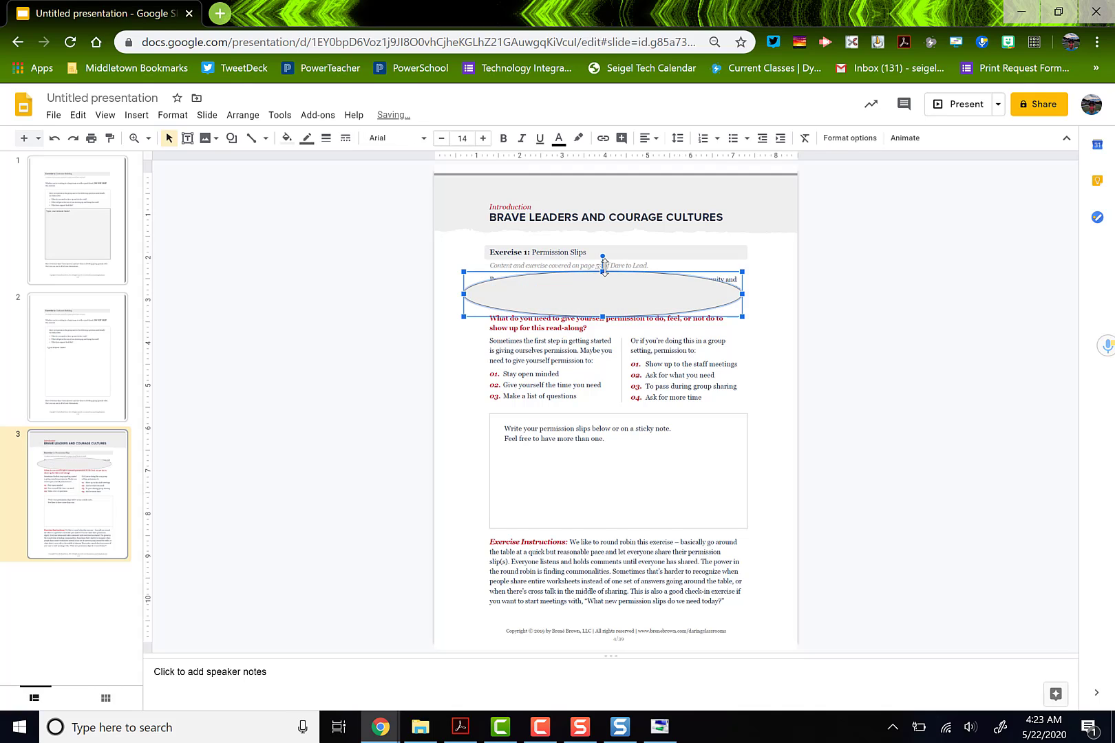
left_click_drag(604, 267, 604, 257)
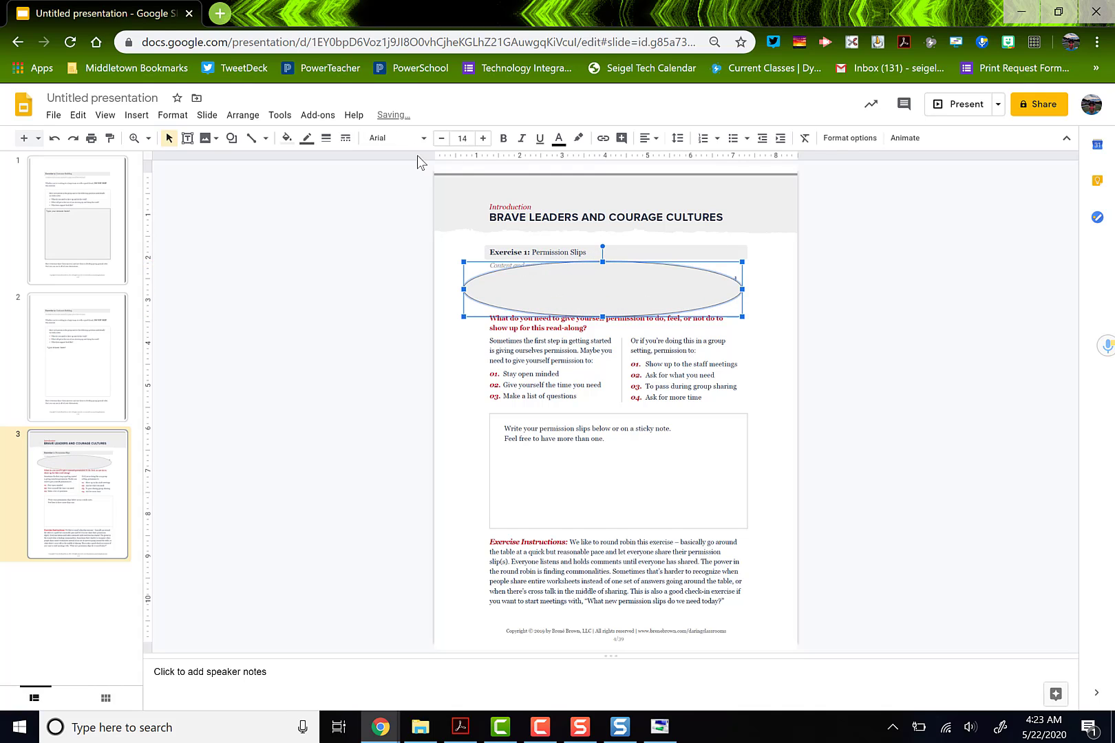
Give slide 3's oval a transparent fill and a red border
left_click(288, 138)
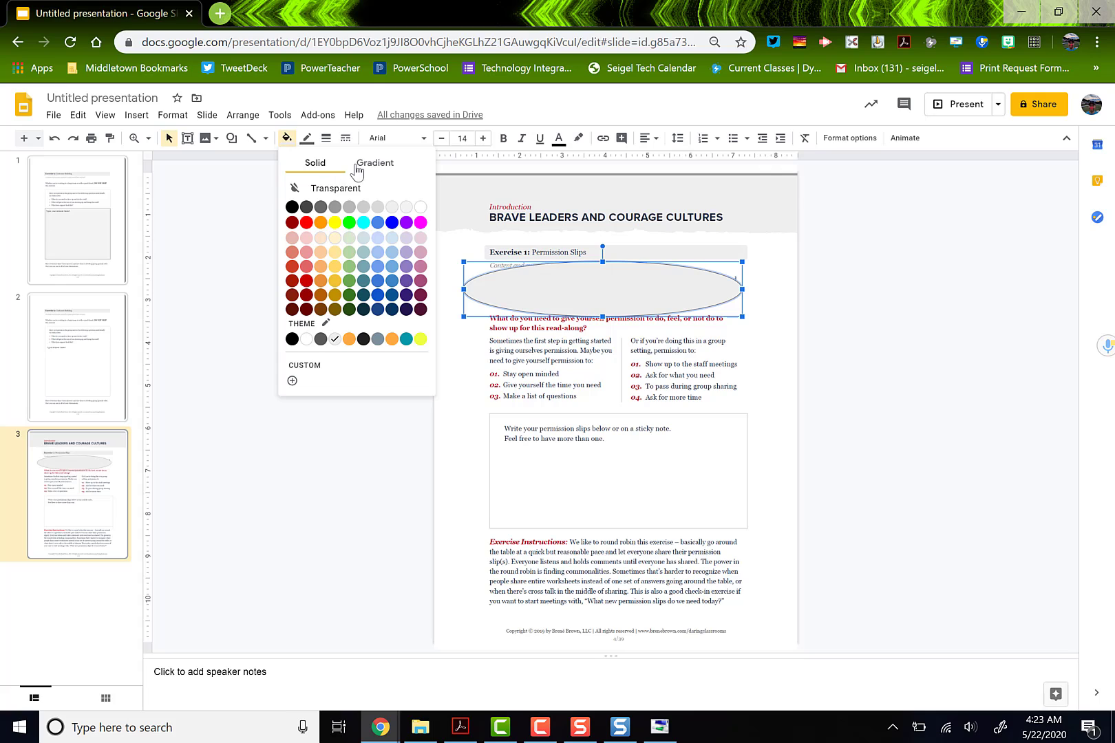
left_click(336, 189)
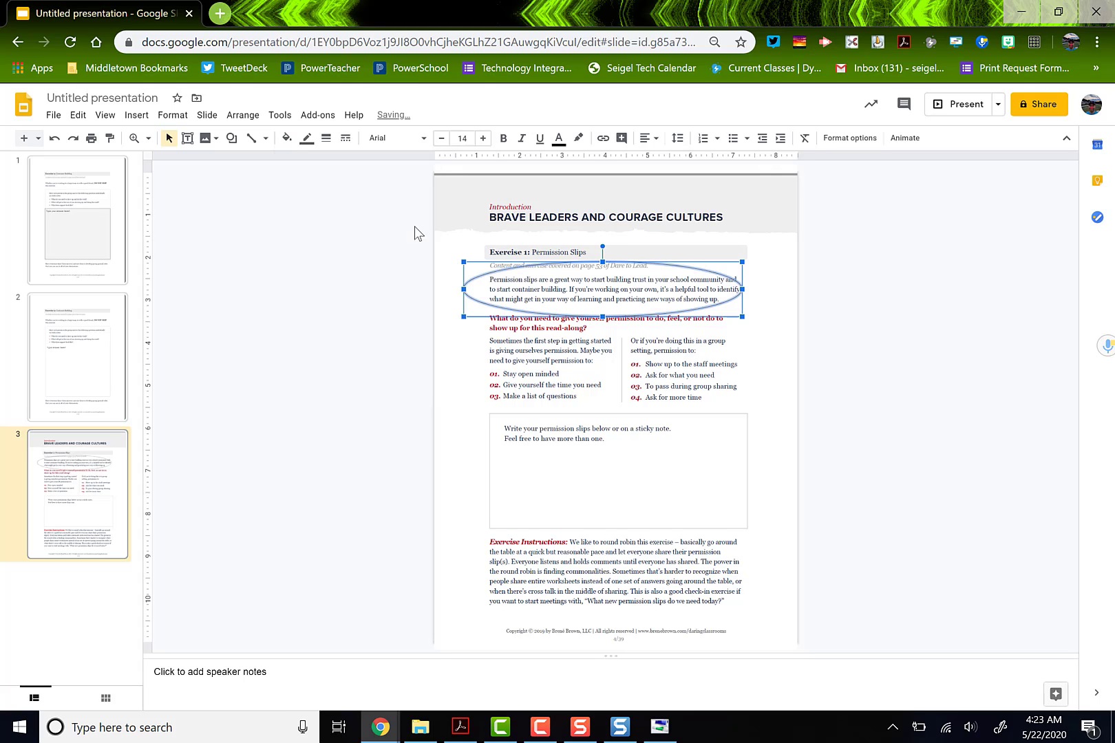
left_click(307, 139)
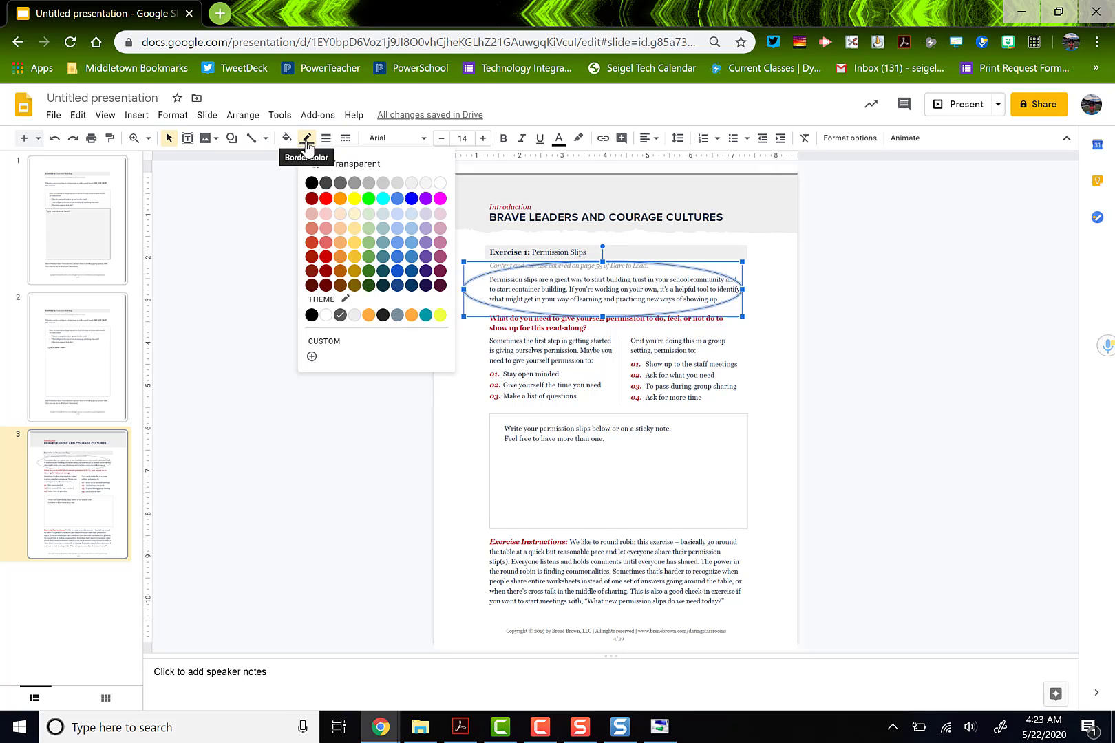
left_click(326, 198)
left_click(815, 402)
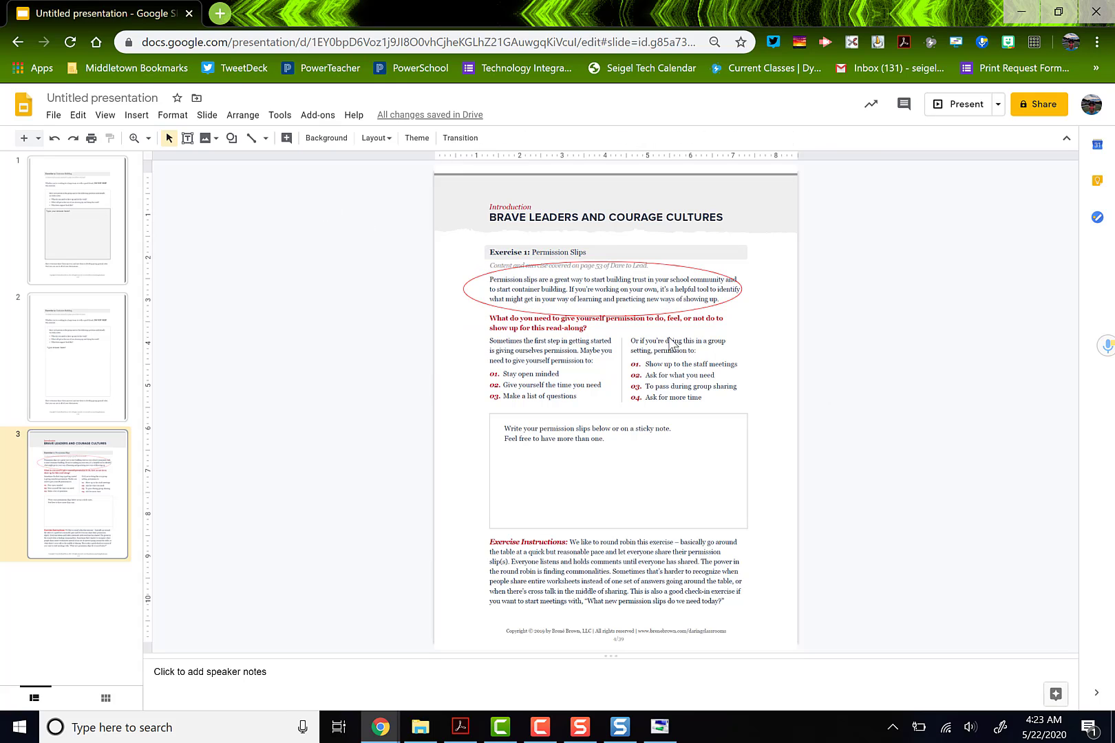
Delete the red oval from slide 3
left_click(710, 301)
key("Delete")
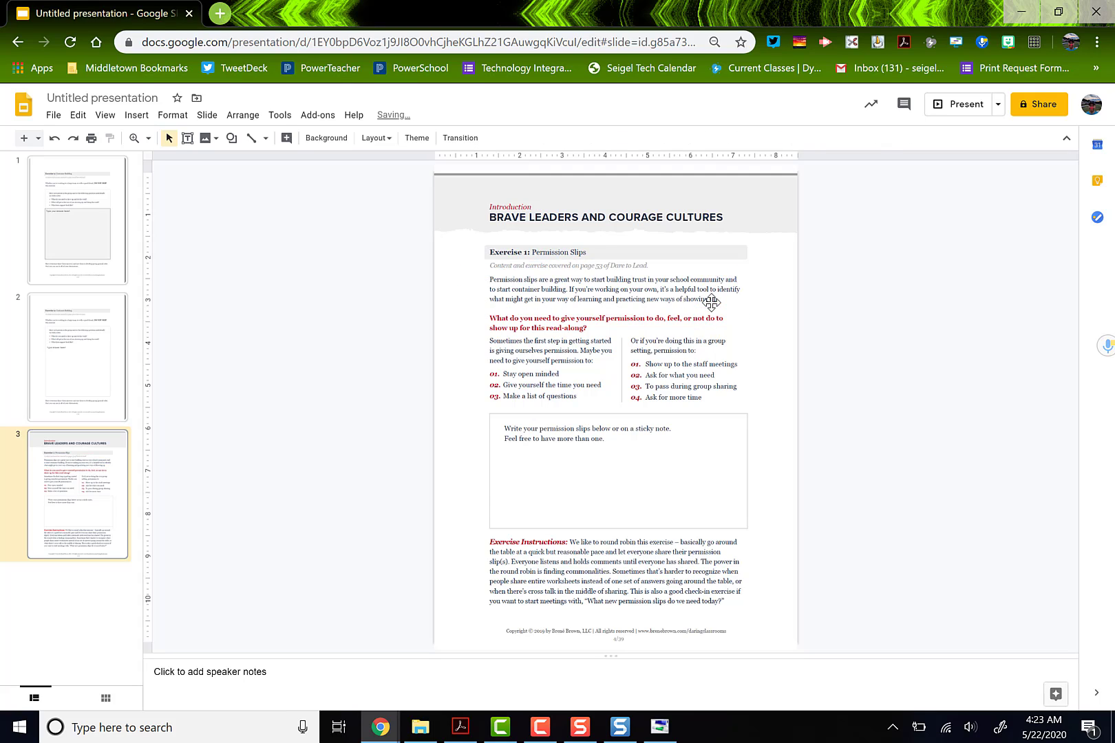